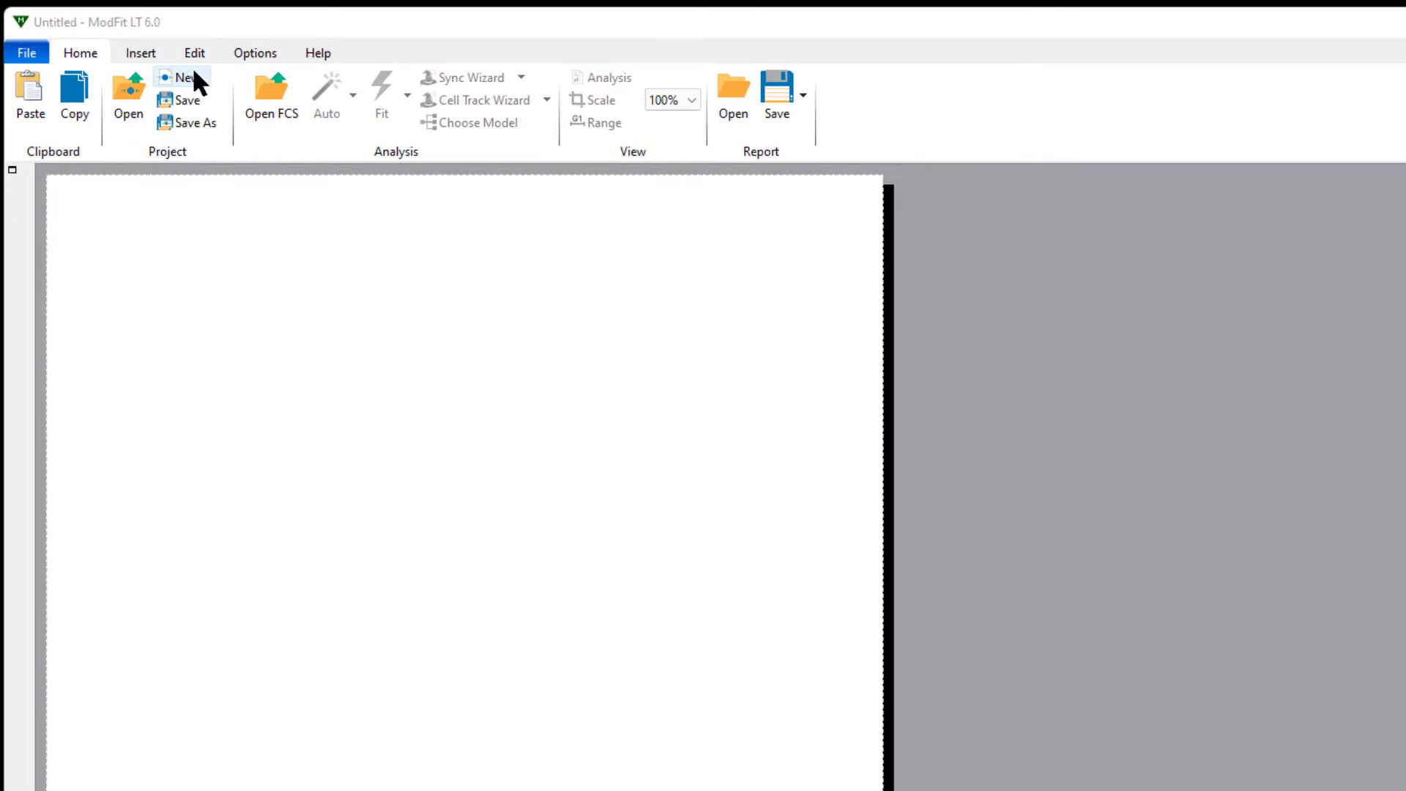
# Create a cell proliferation tracking project named "Cell Tracking Tutorial" with Copy Data Files turned on.
pyautogui.click(194, 76)
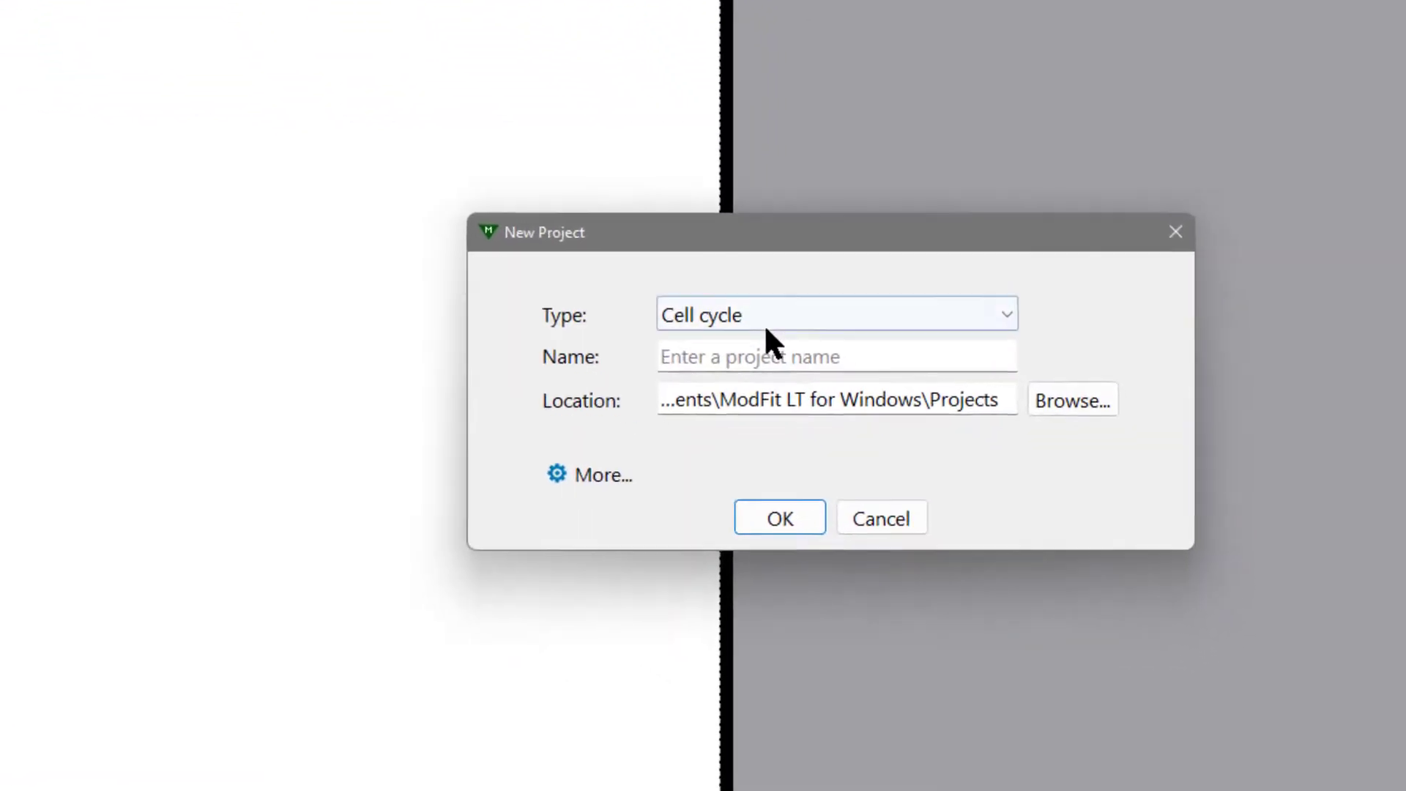
pyautogui.click(784, 313)
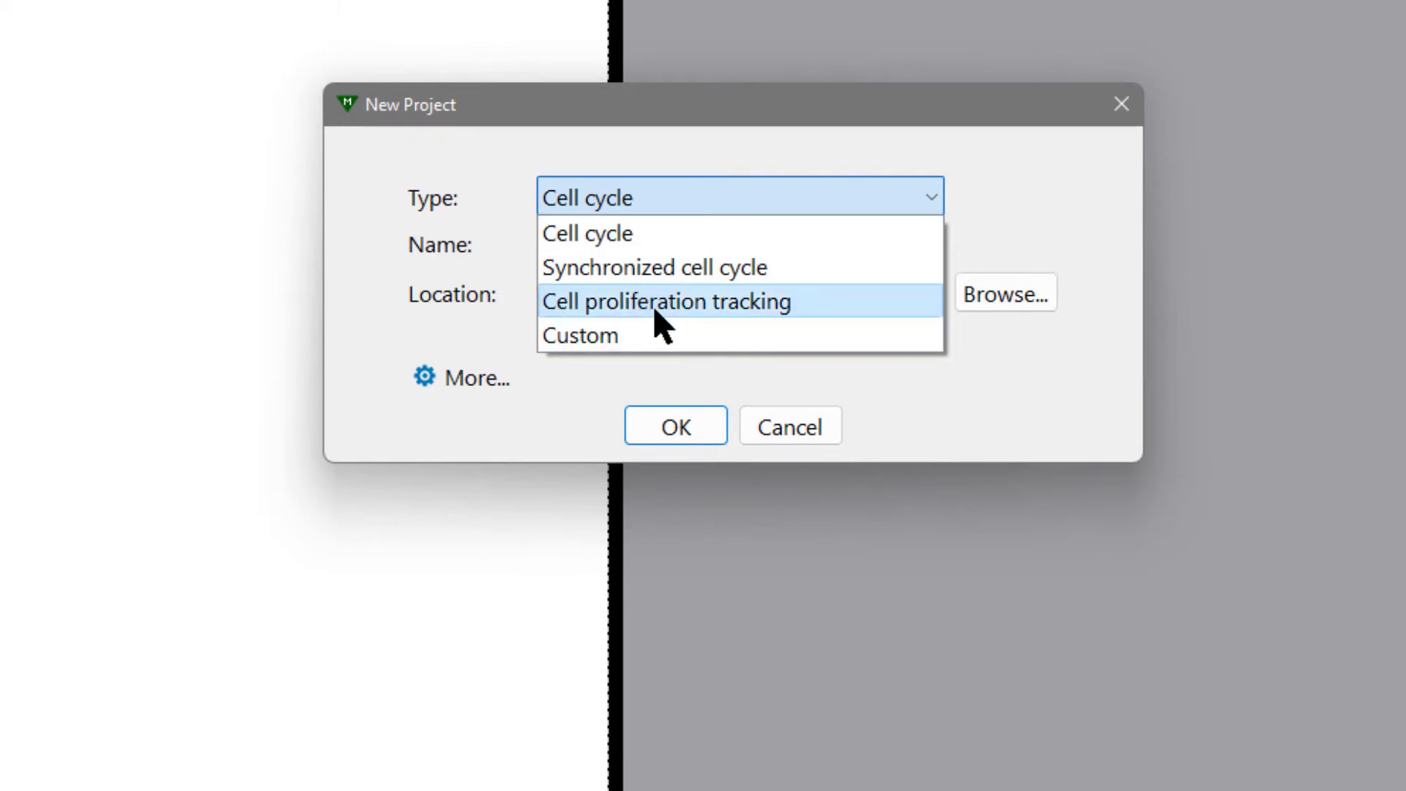
pyautogui.click(710, 313)
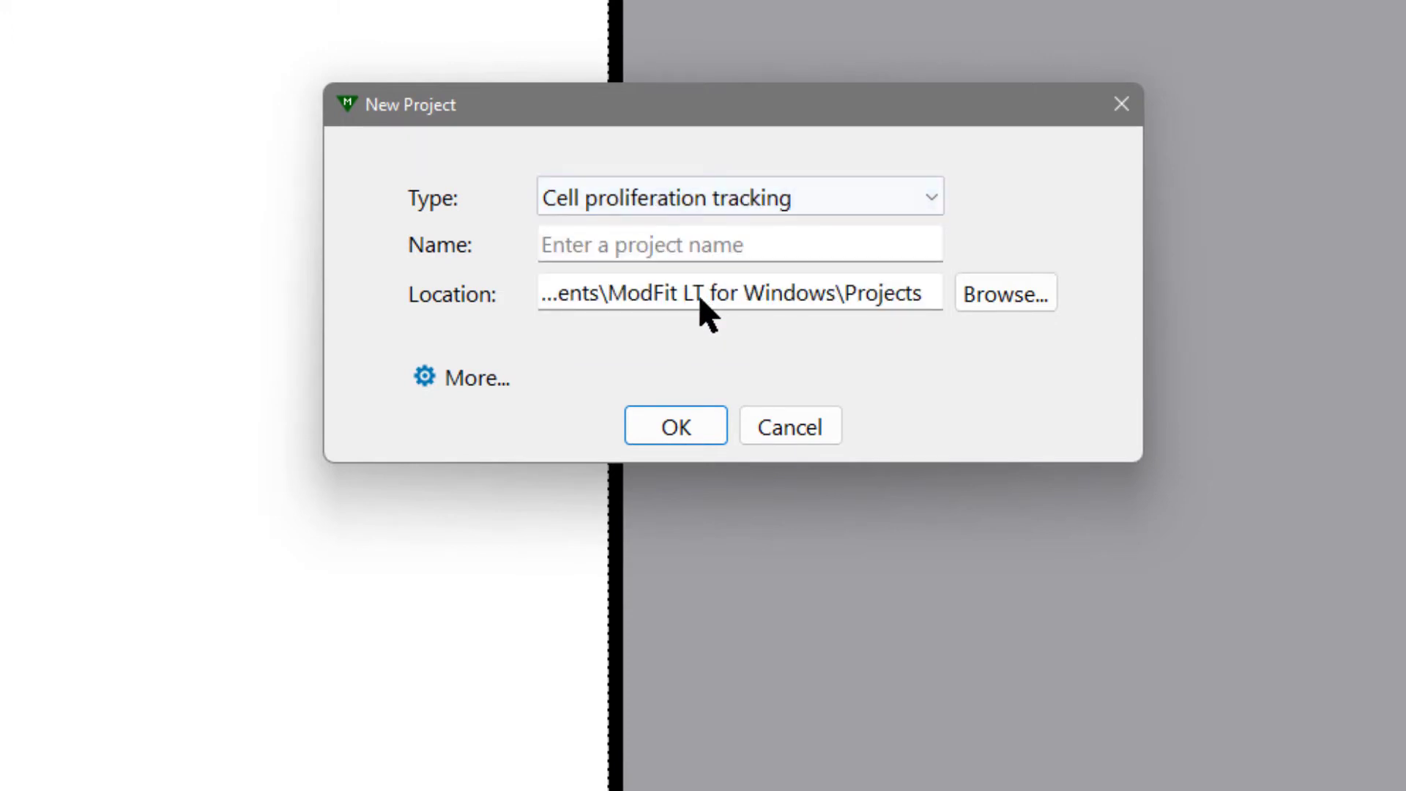
pyautogui.write('Ce')
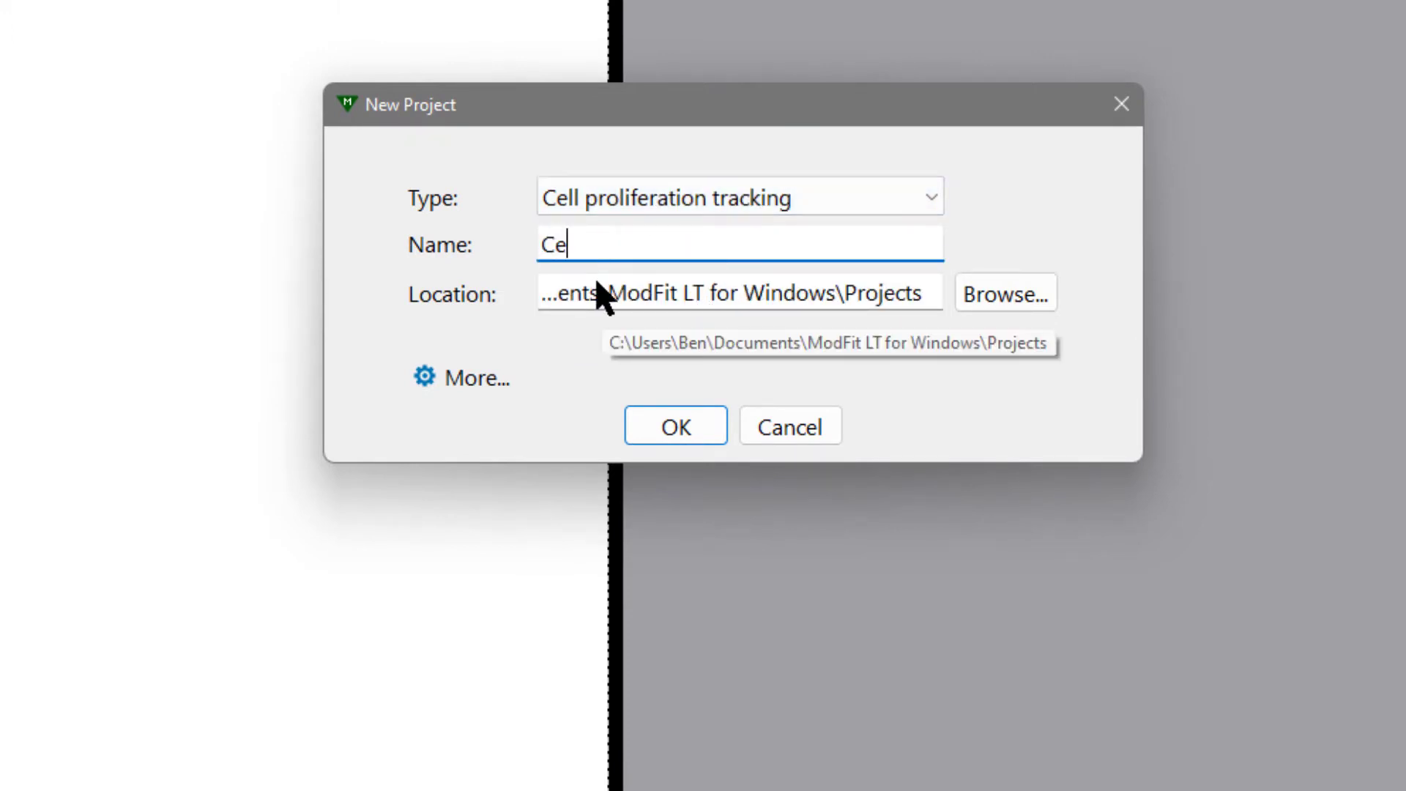
pyautogui.write('ll Tracking Tutorial')
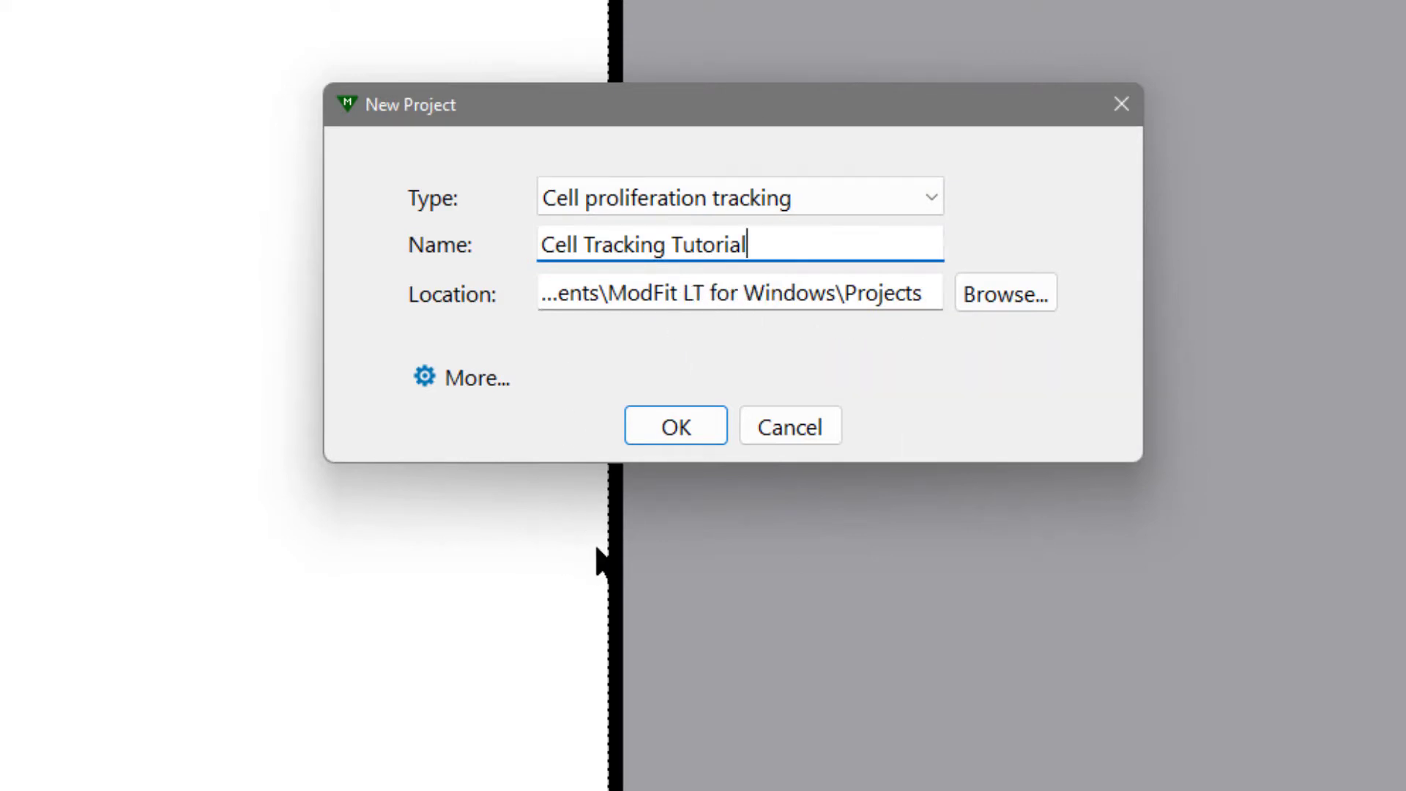
pyautogui.click(464, 380)
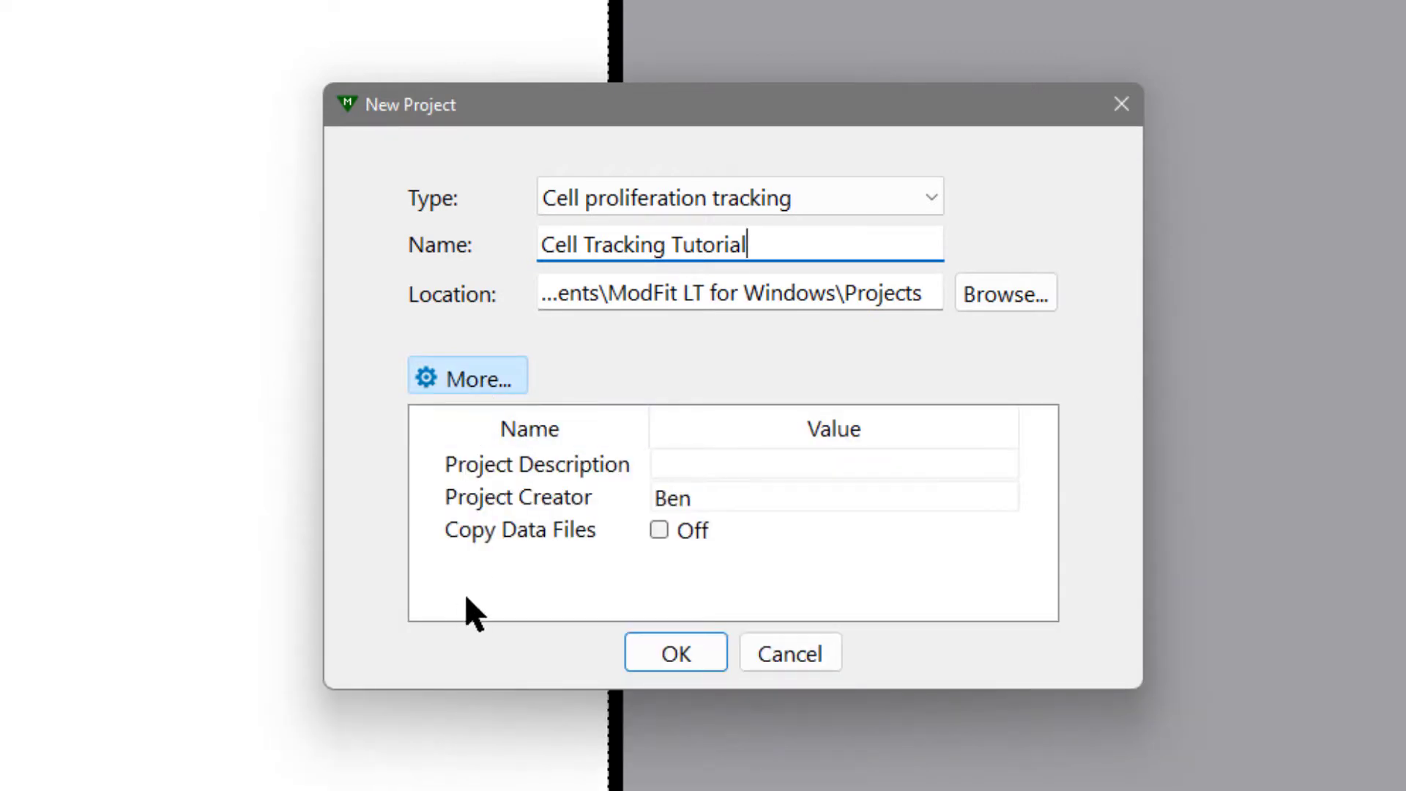
pyautogui.click(659, 530)
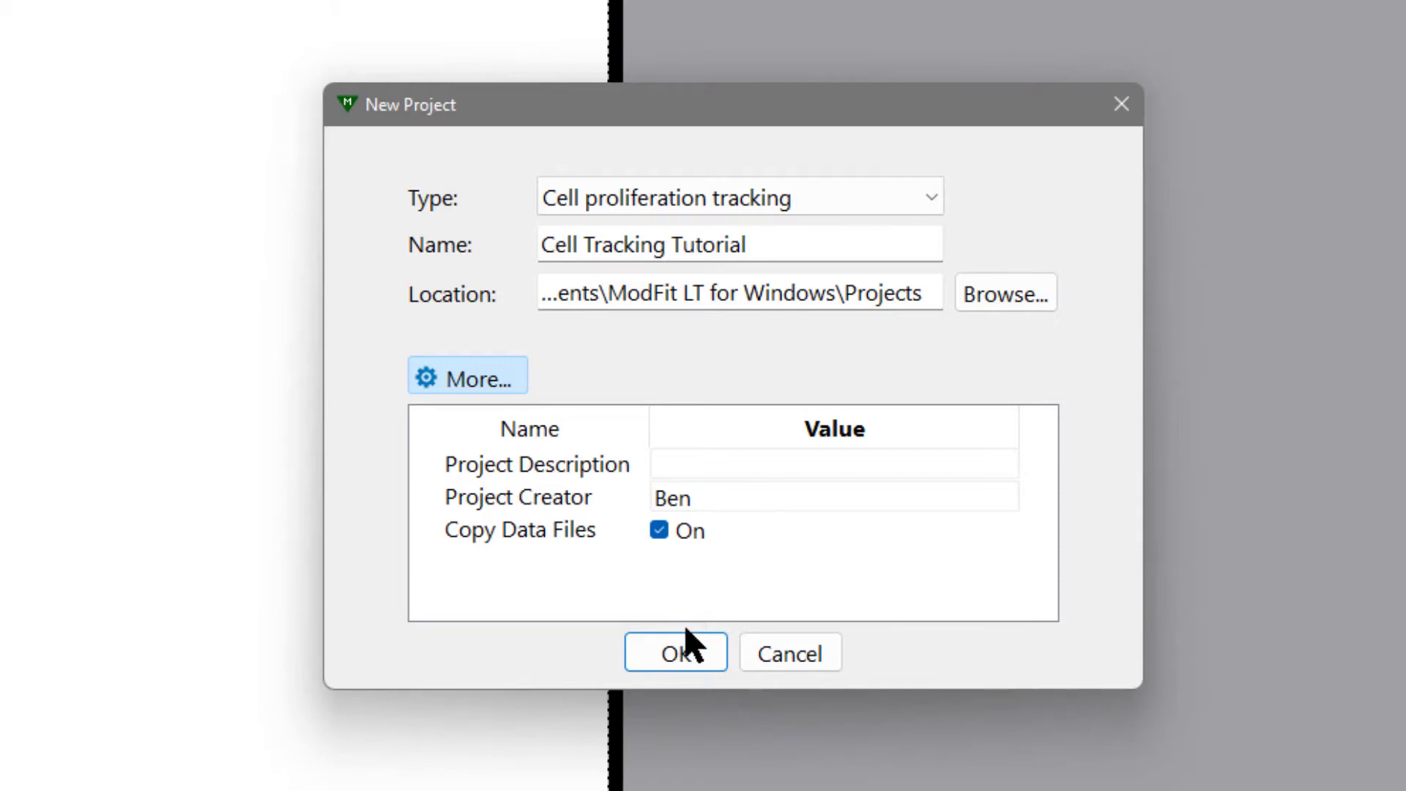
pyautogui.click(693, 657)
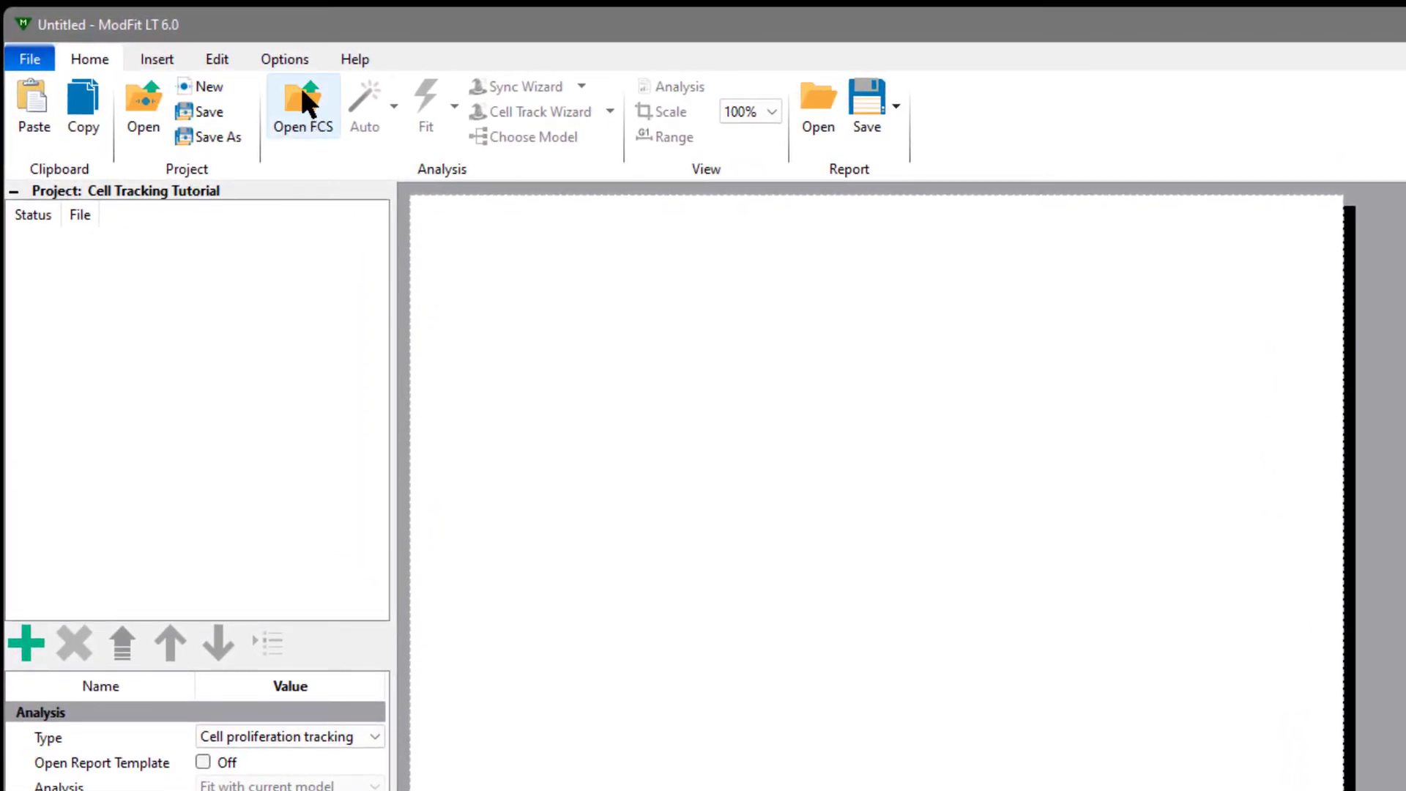
# Load the sample data files nonprol.fcs and prol.fcs from the Proliferation folder into the project.
pyautogui.click(301, 98)
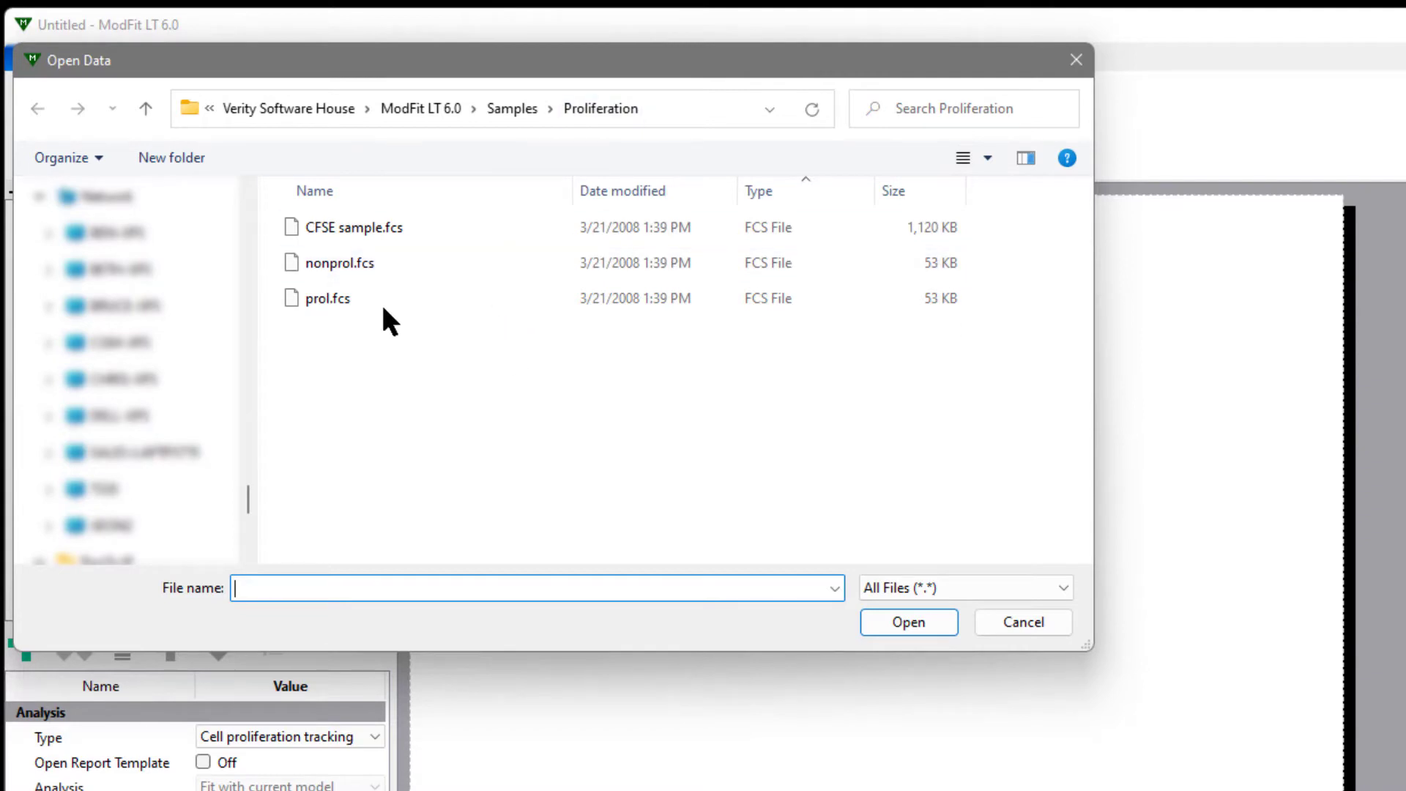
pyautogui.click(368, 257)
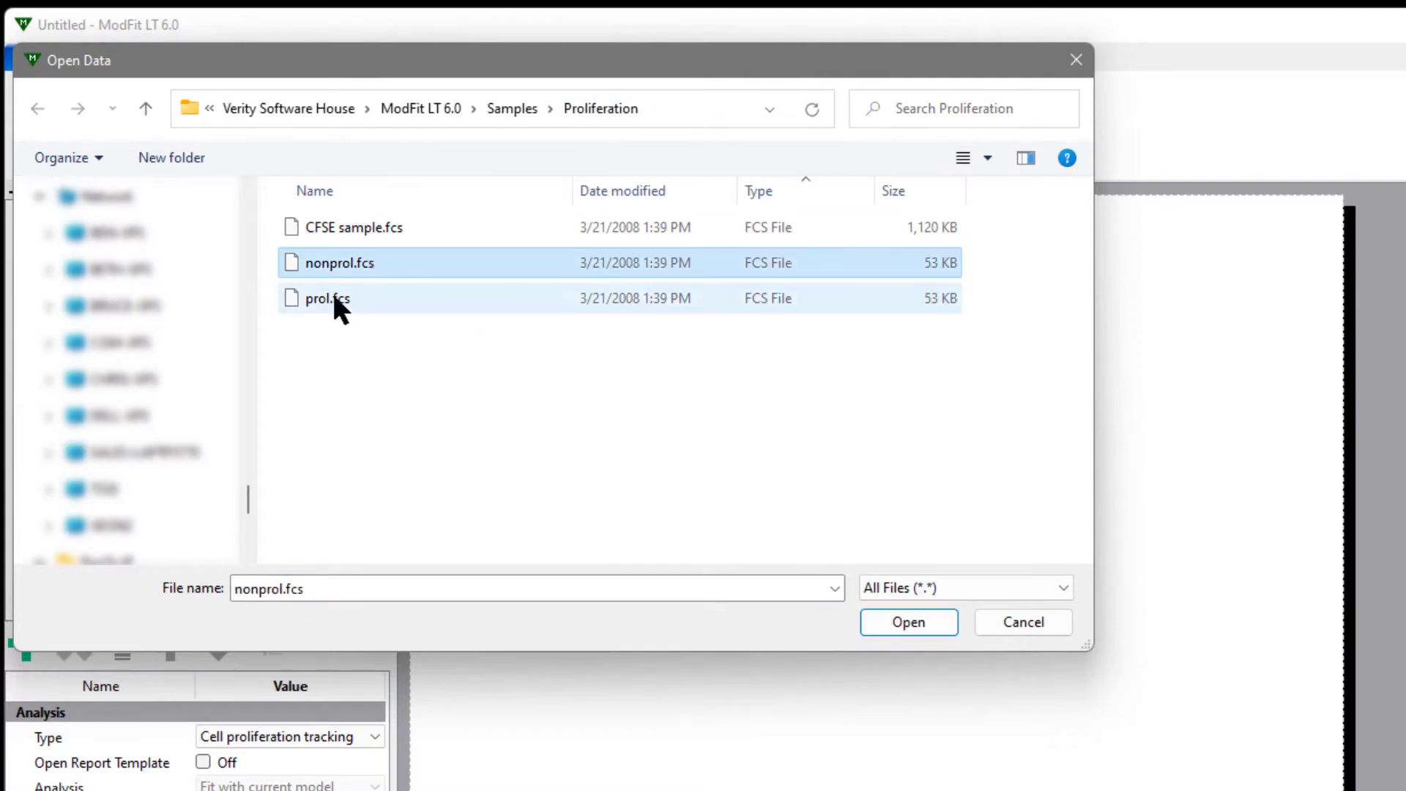
pyautogui.keyDown('shift'); pyautogui.click(336, 299); pyautogui.keyUp('shift')
pyautogui.click(909, 622)
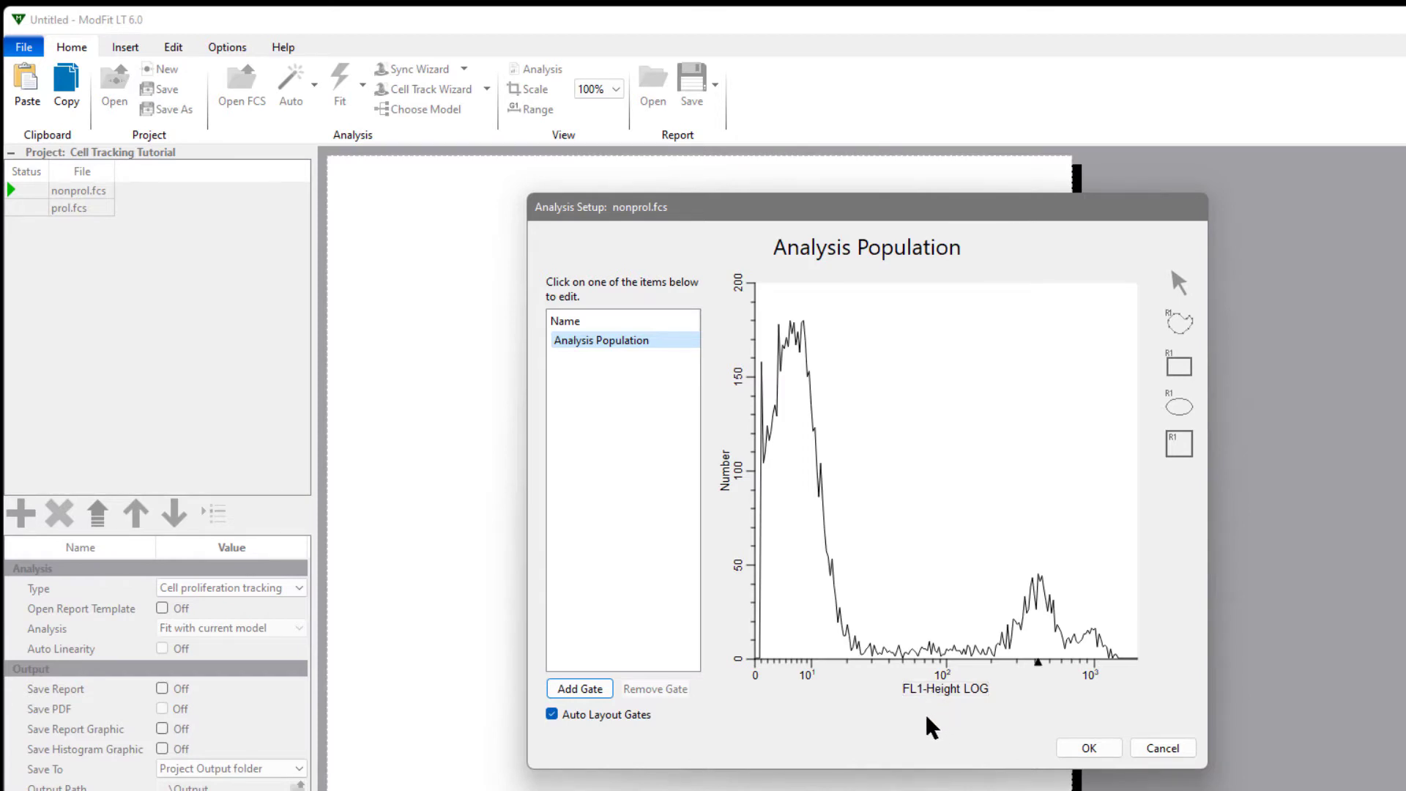
# Set the analysis population's histogram parameter to FL2-Height LOG and accept the analysis setup for nonprol.fcs.
pyautogui.click(960, 689)
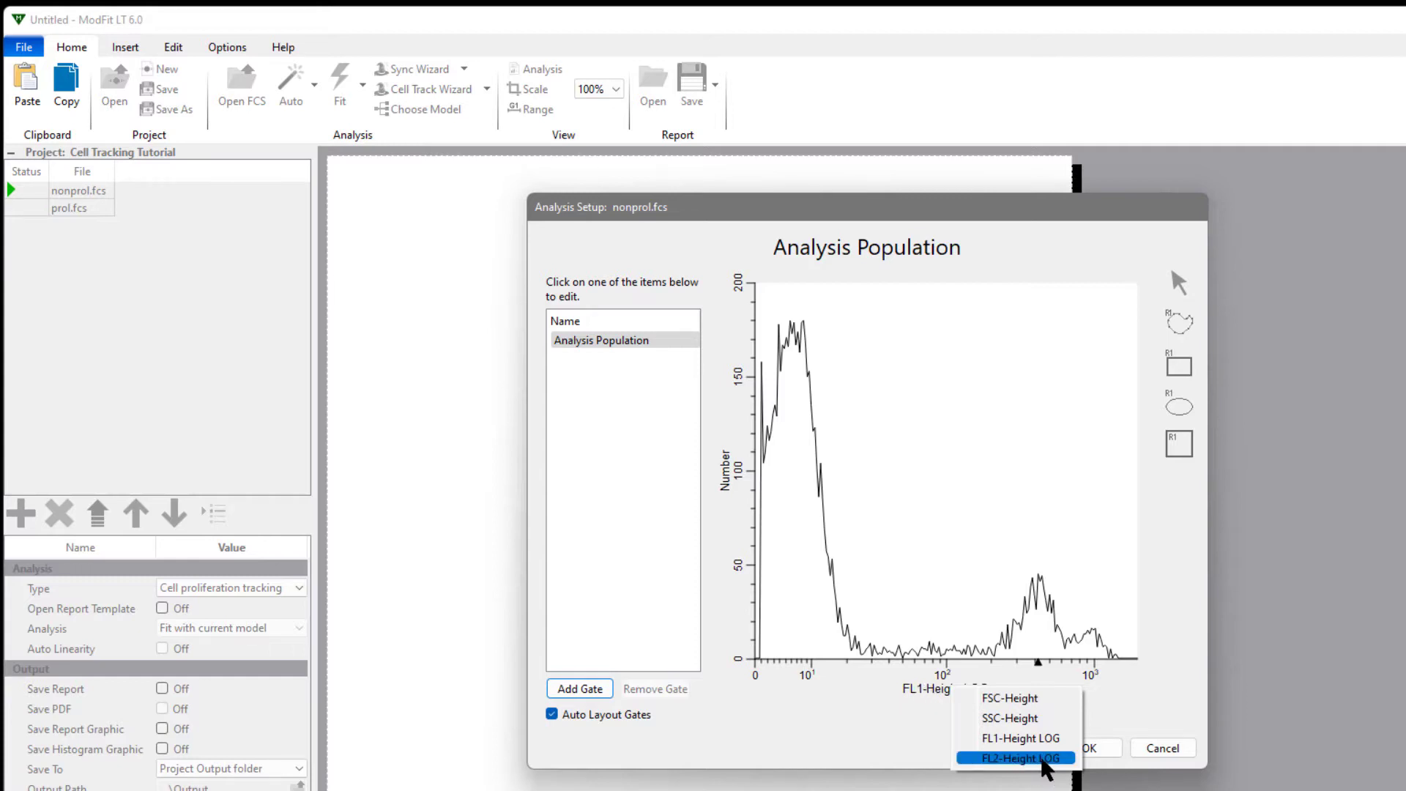
pyautogui.click(1043, 759)
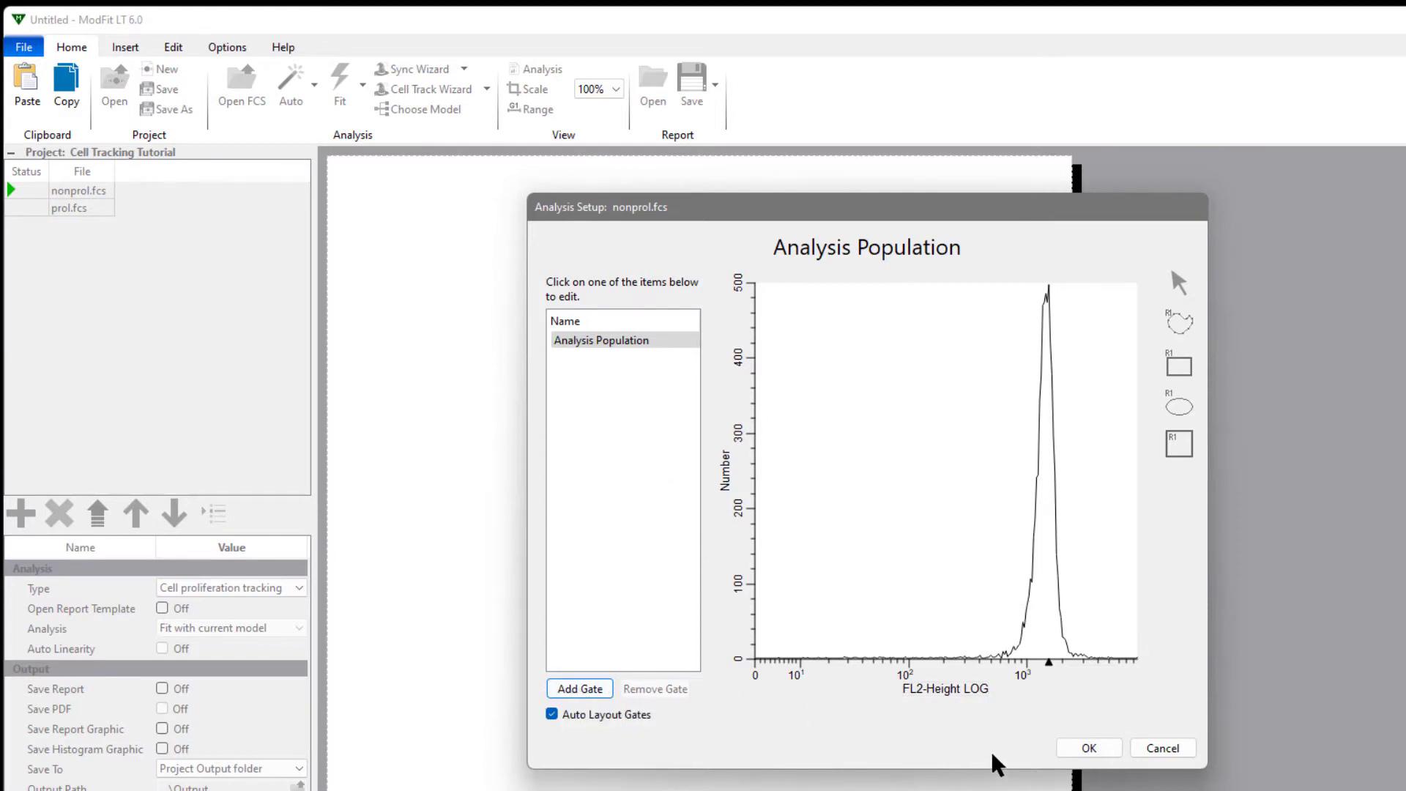
pyautogui.click(1097, 748)
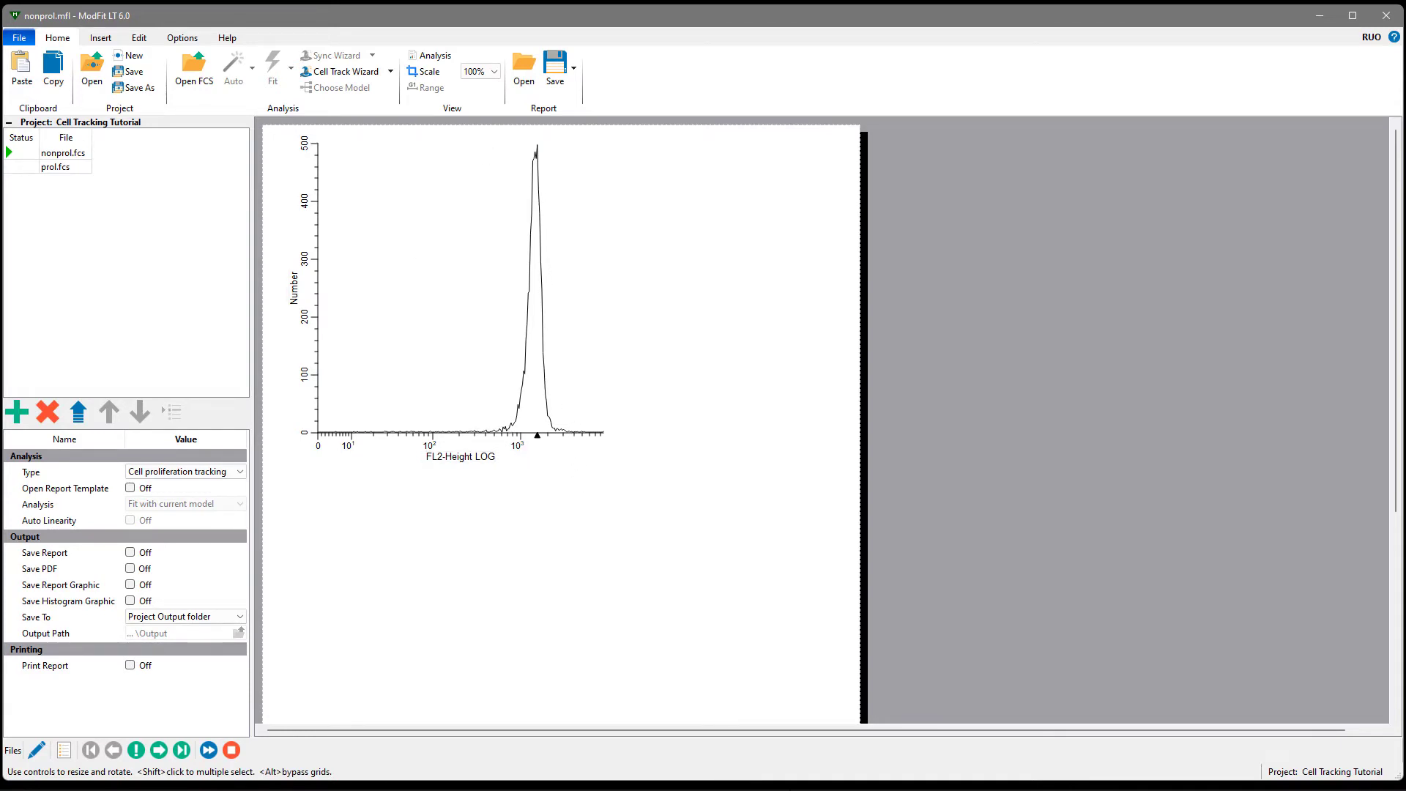
# Turn on Save Report and Save PDF in the project's output options.
pyautogui.moveTo(771, 780)
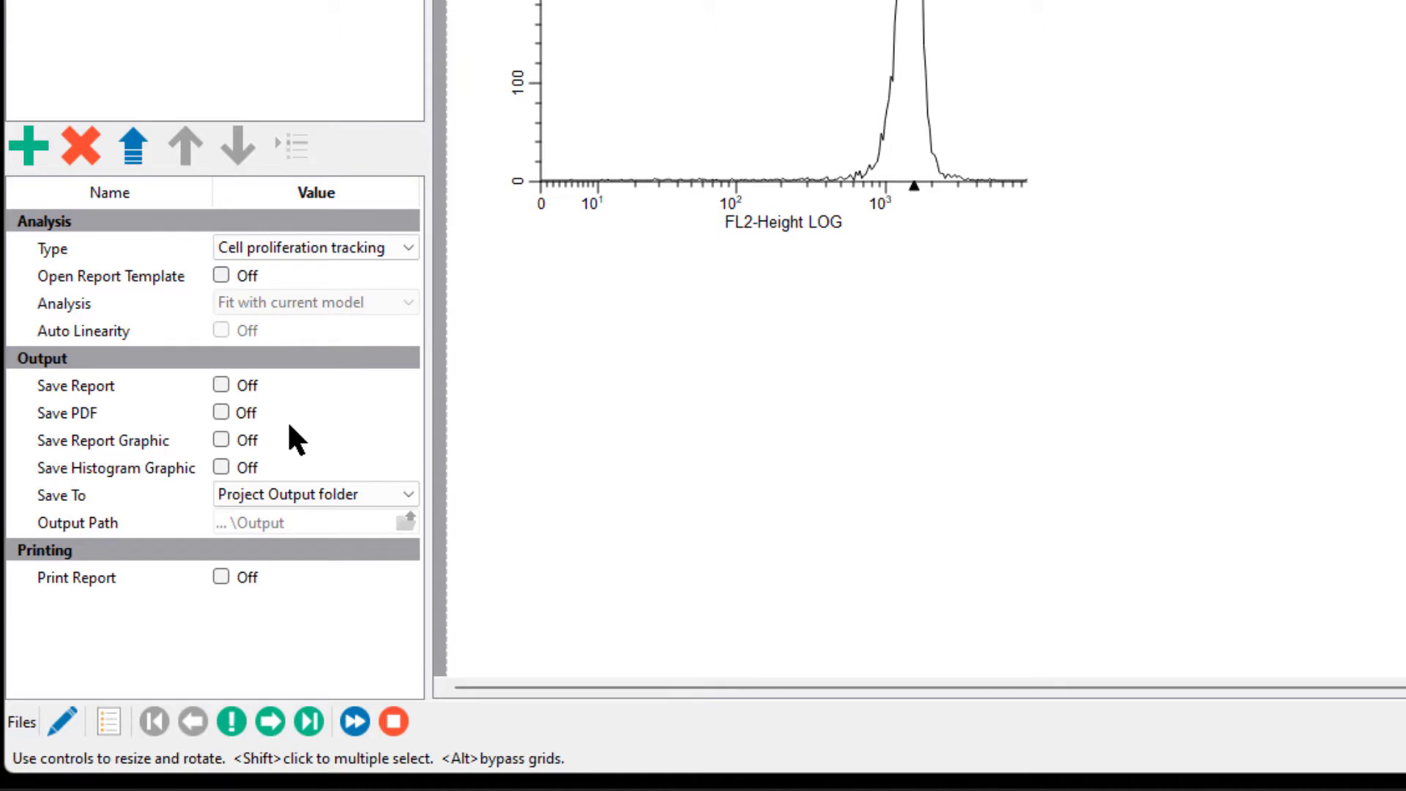
pyautogui.click(222, 386)
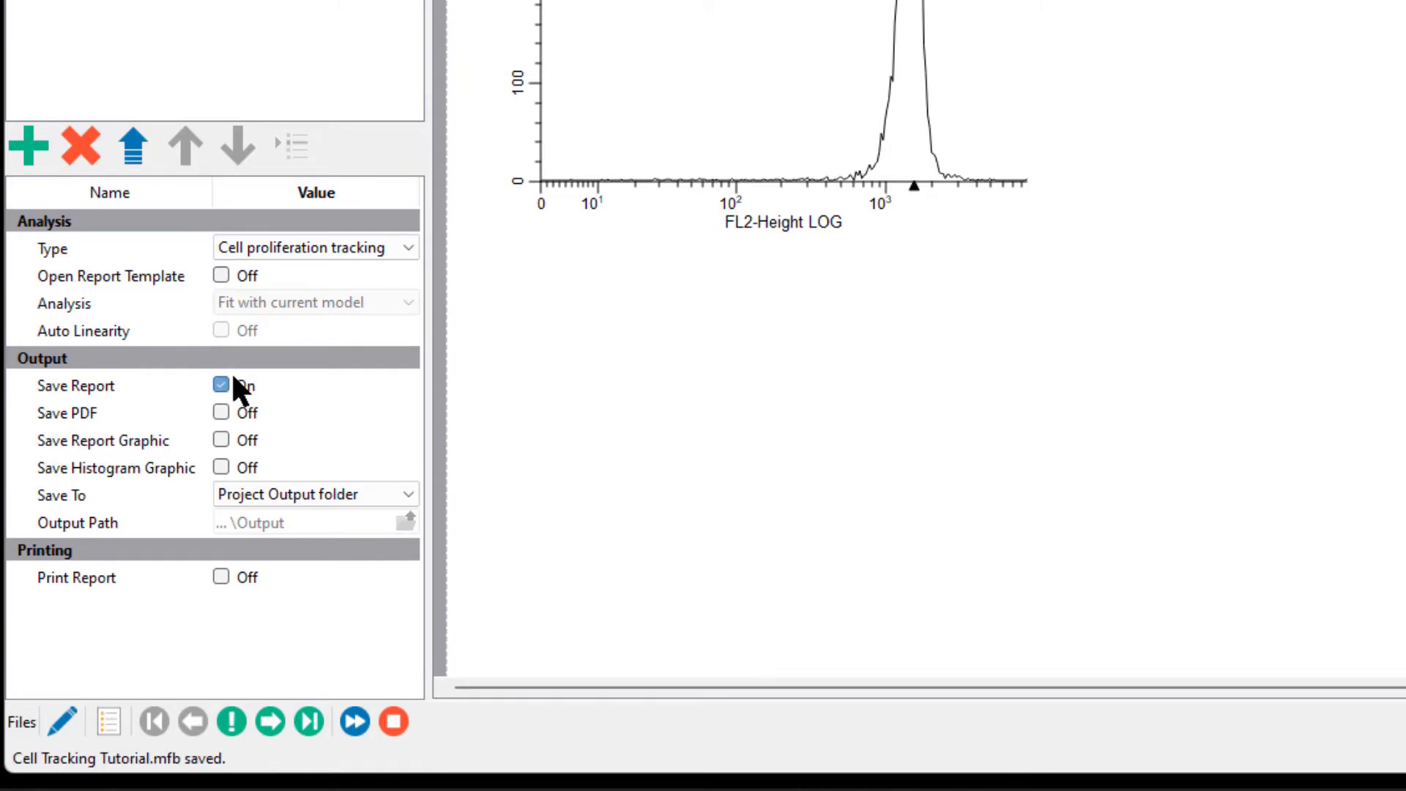
pyautogui.click(219, 412)
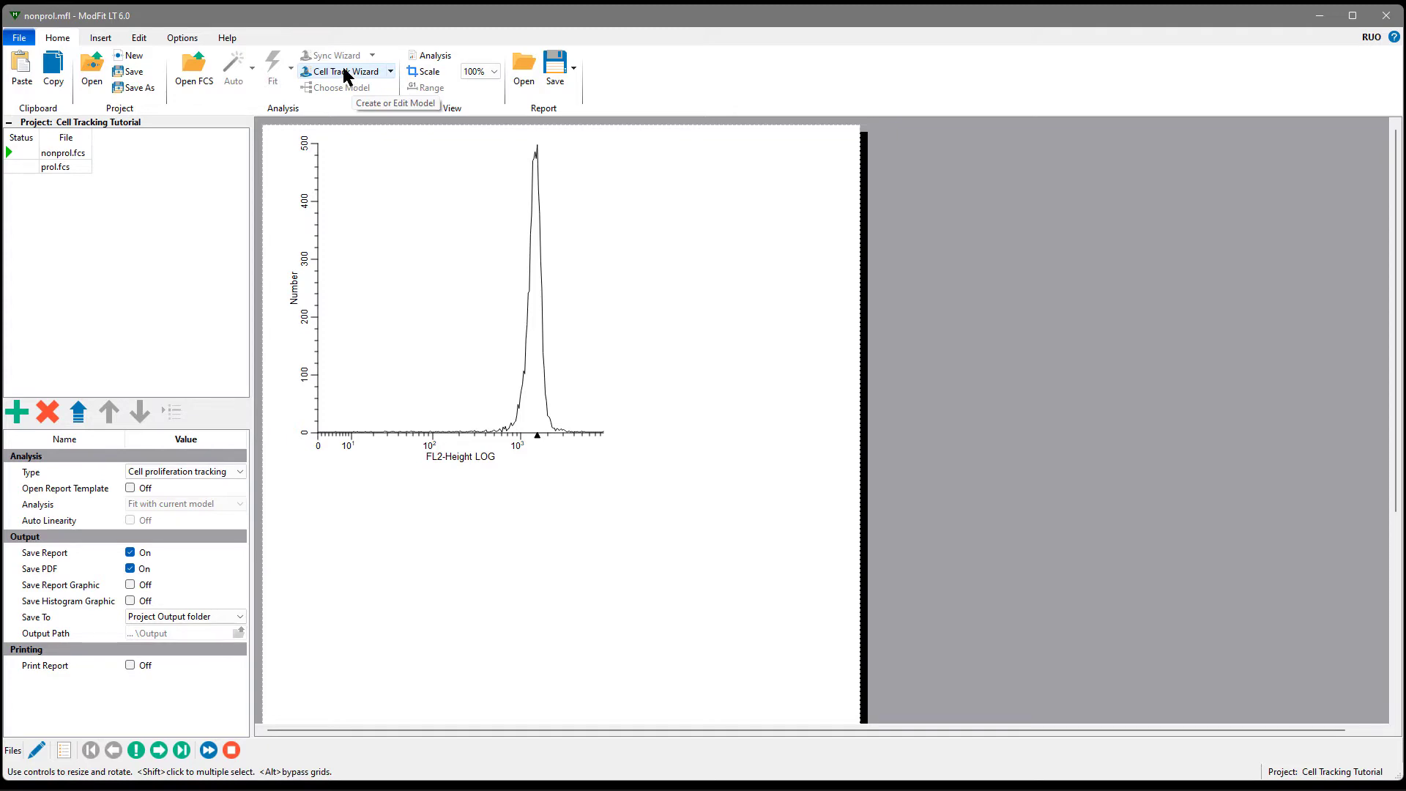
# Start a new cell tracking model from scratch in the Cell Tracking Wizard and adjust the parent peak cursor to 1417.15.
pyautogui.click(341, 71)
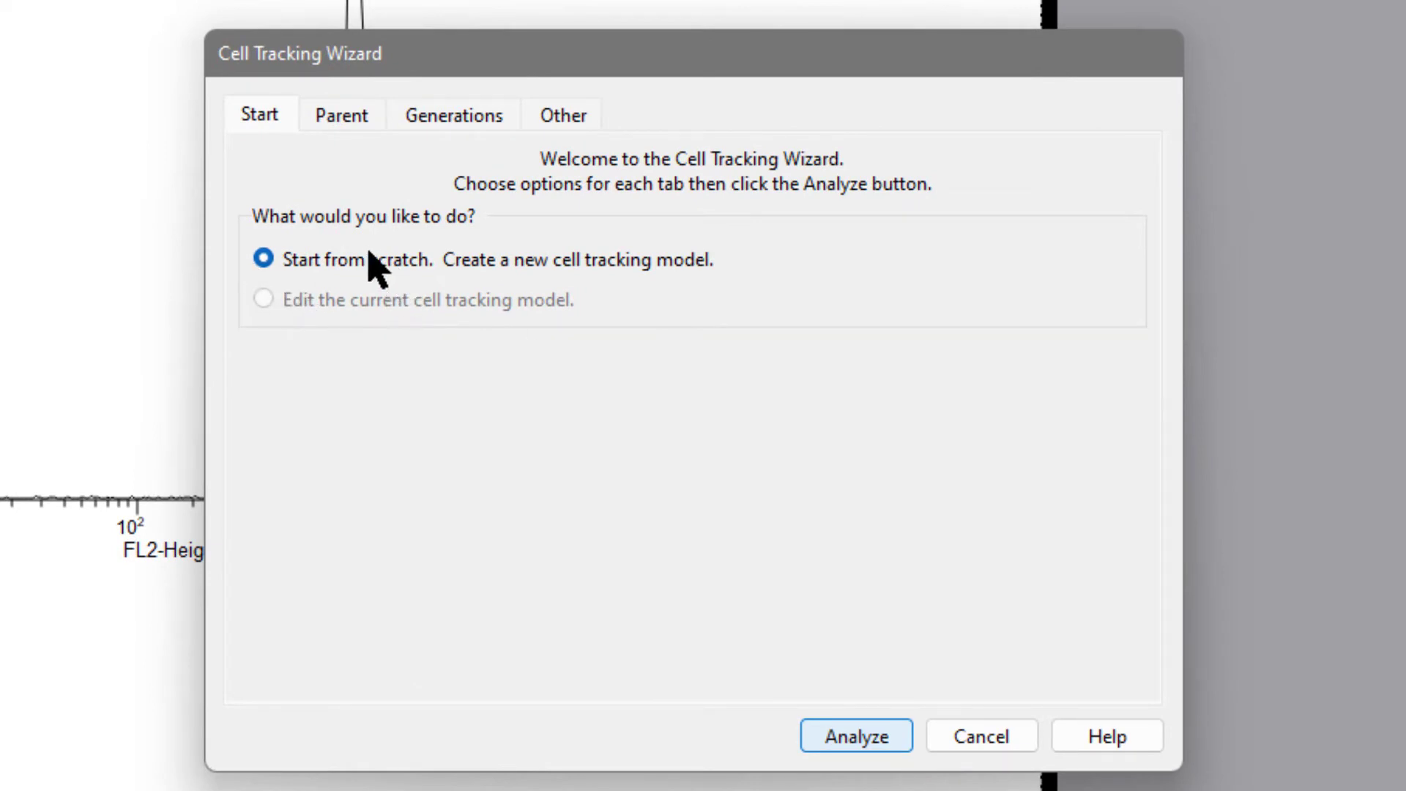
pyautogui.click(349, 120)
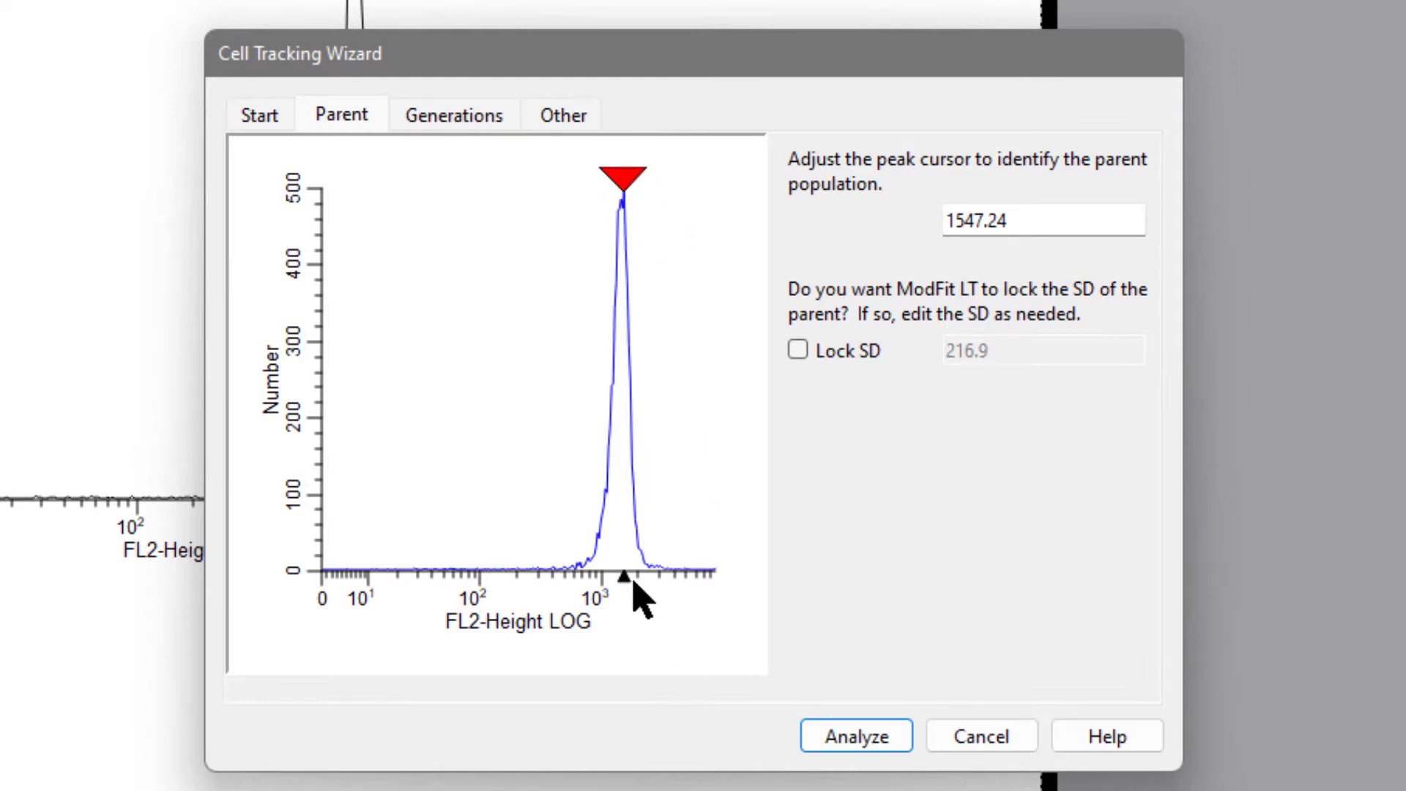
pyautogui.moveTo(625, 177)
pyautogui.mouseDown()
pyautogui.moveTo(525, 208)
pyautogui.moveTo(411, 191)
pyautogui.moveTo(631, 172)
pyautogui.moveTo(749, 221)
pyautogui.moveTo(443, 227)
pyautogui.moveTo(644, 199)
pyautogui.mouseUp()
pyautogui.moveTo(1064, 213); pyautogui.dragTo(985, 220)
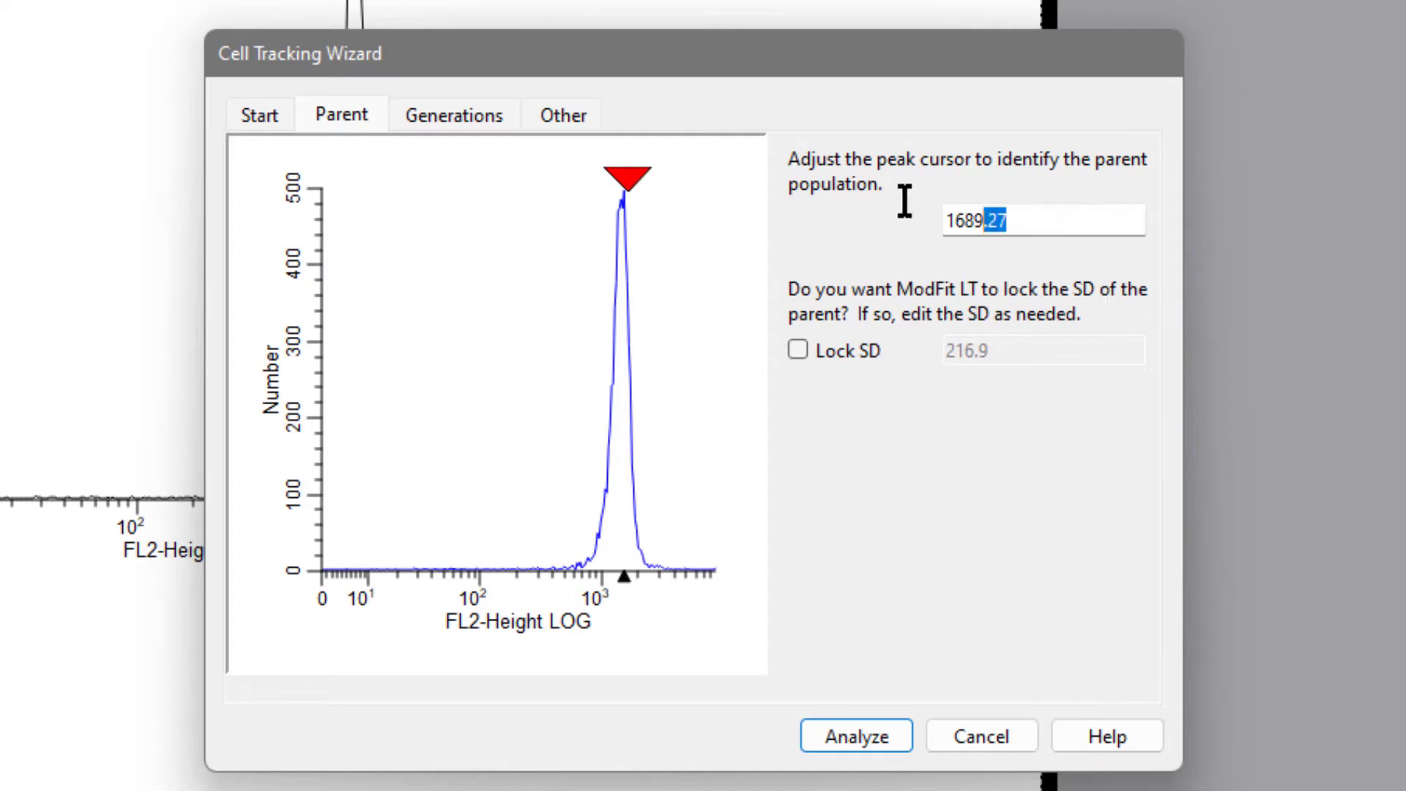
pyautogui.moveTo(905, 201); pyautogui.dragTo(887, 199)
pyautogui.click(642, 668)
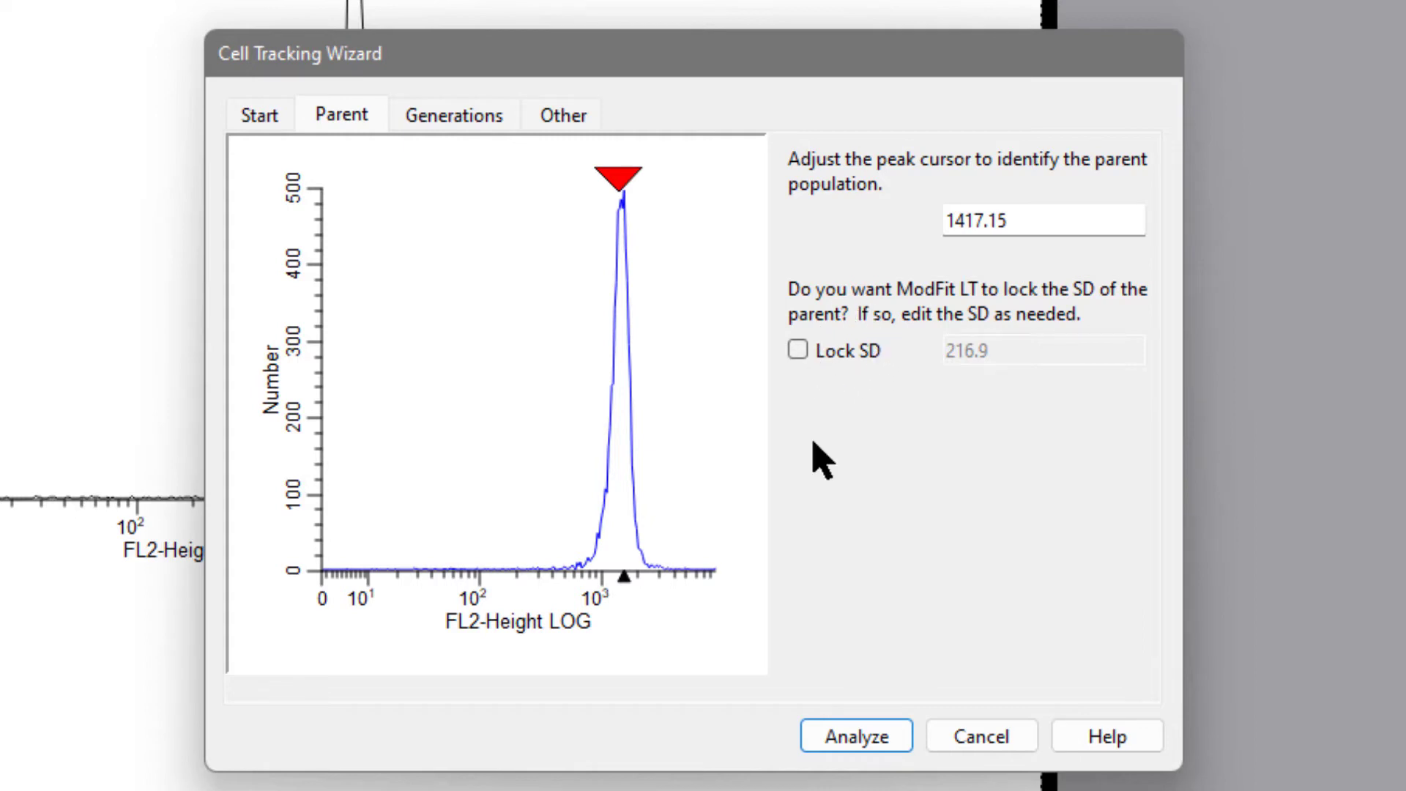
# Keep 9 generations, the Standard model option and Generation 3 as the start of true proliferation, and run the analysis.
pyautogui.click(450, 124)
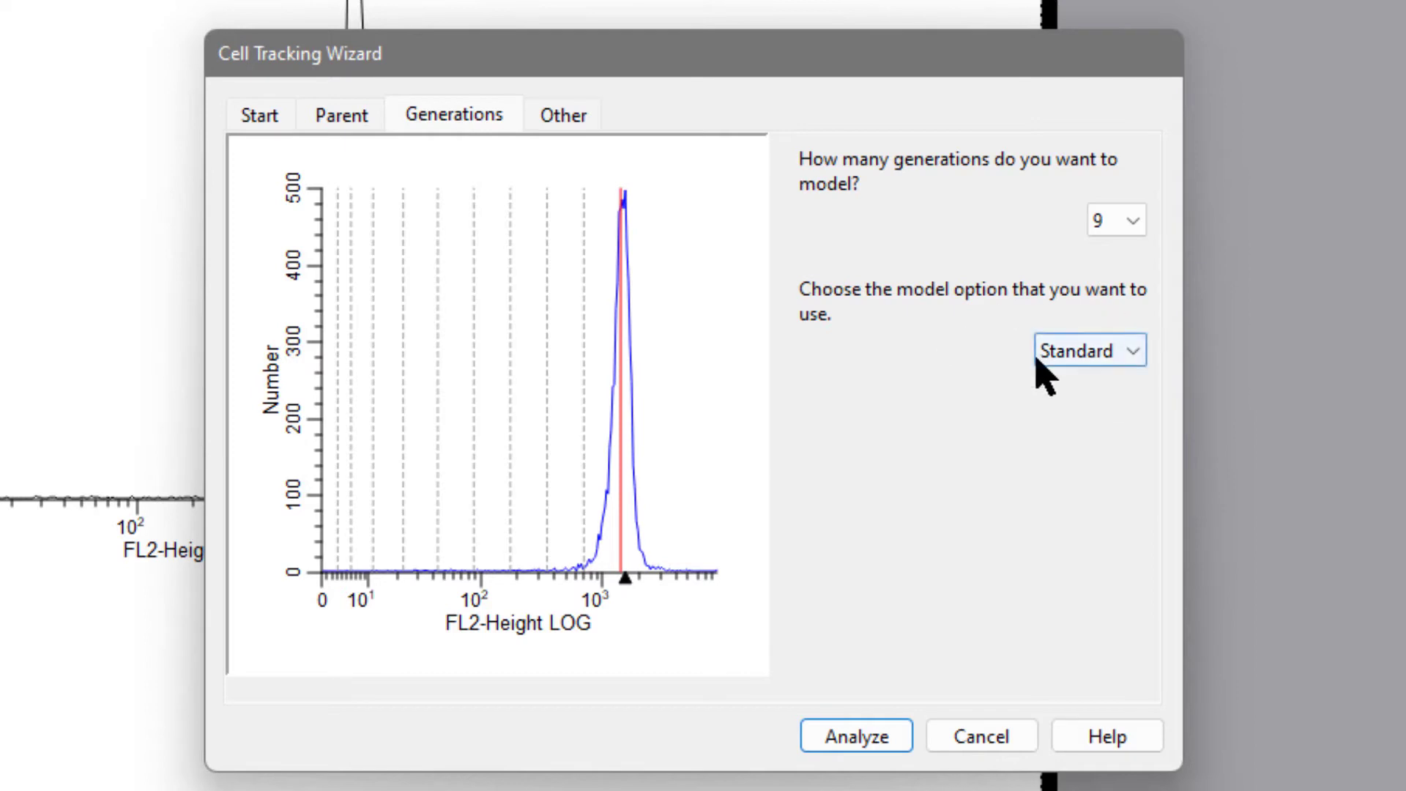
pyautogui.click(1135, 357)
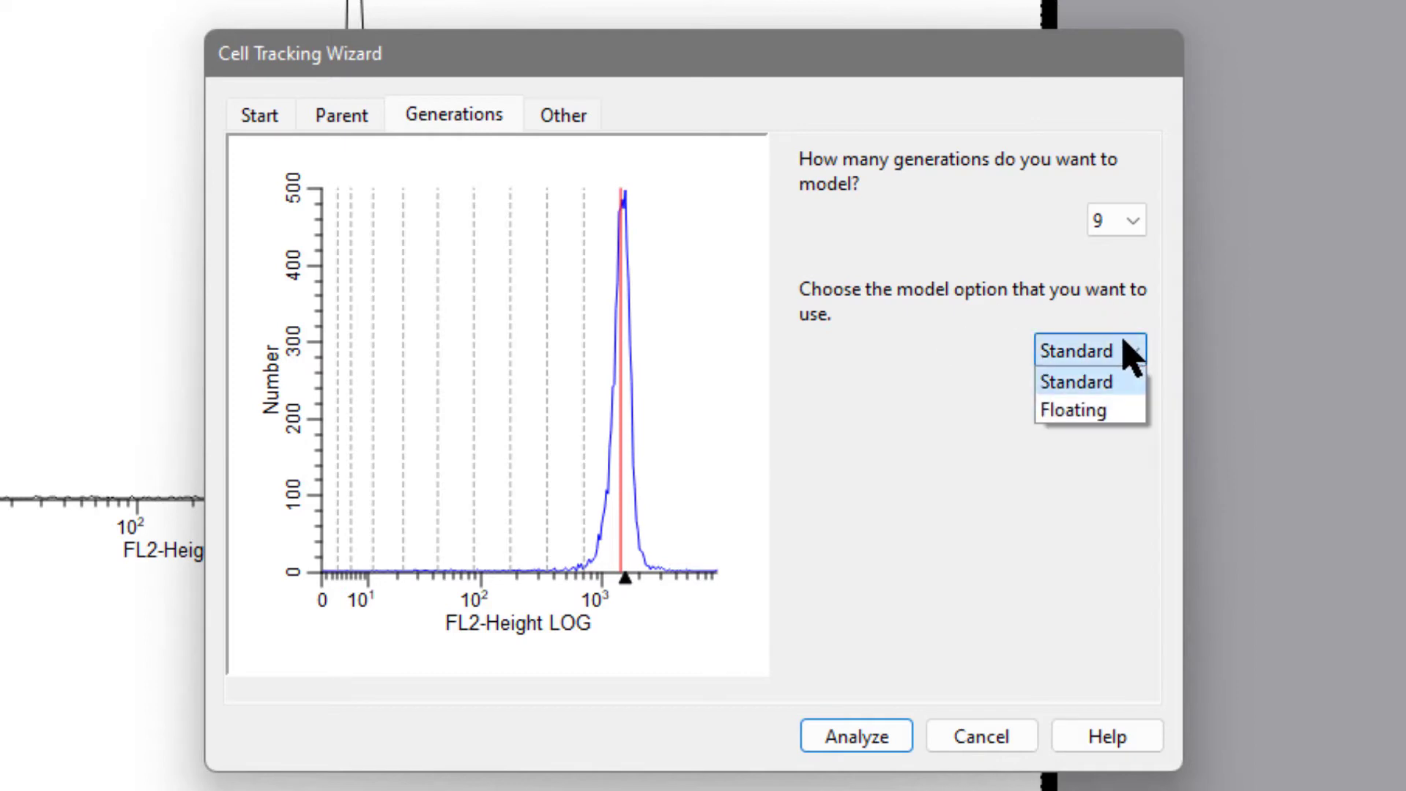
pyautogui.click(1123, 341)
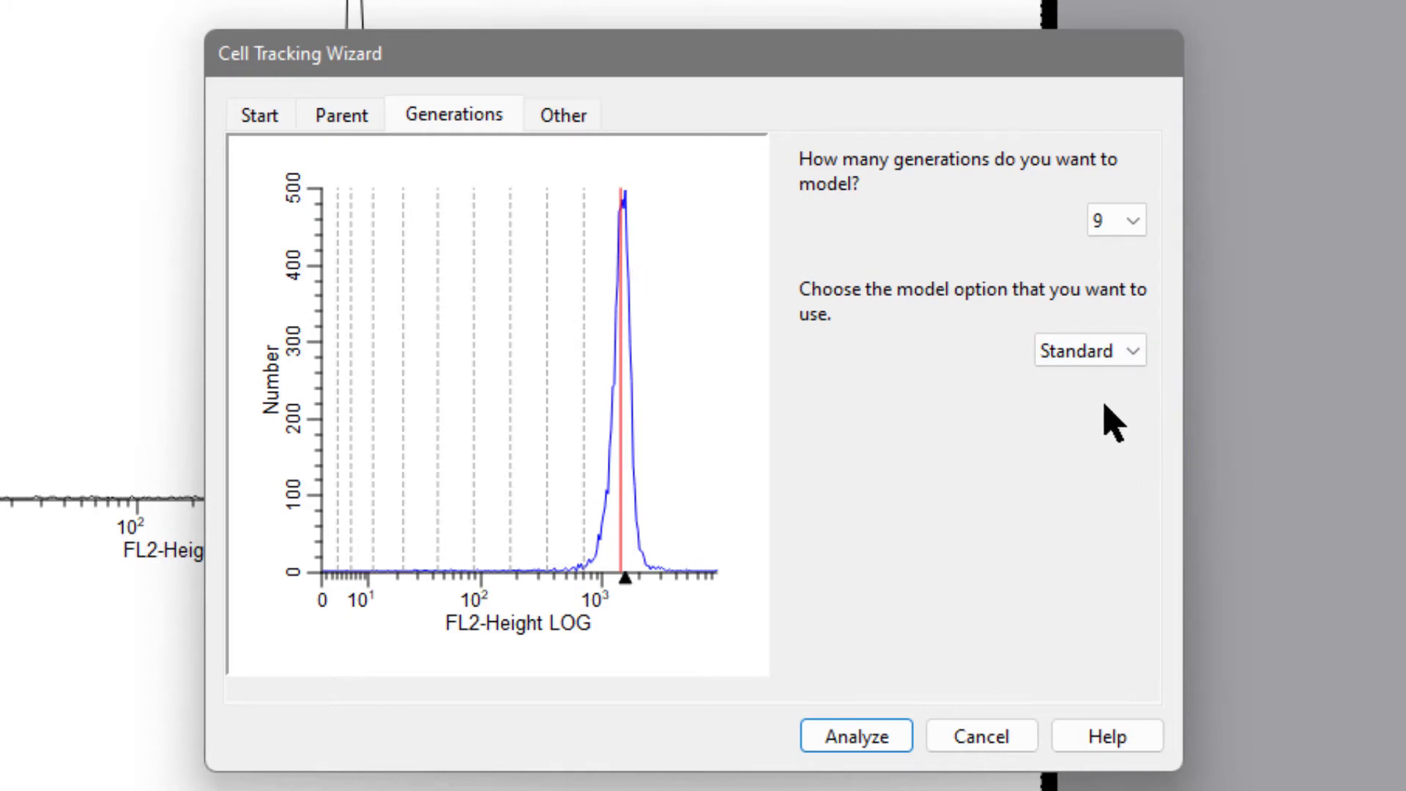
pyautogui.click(567, 132)
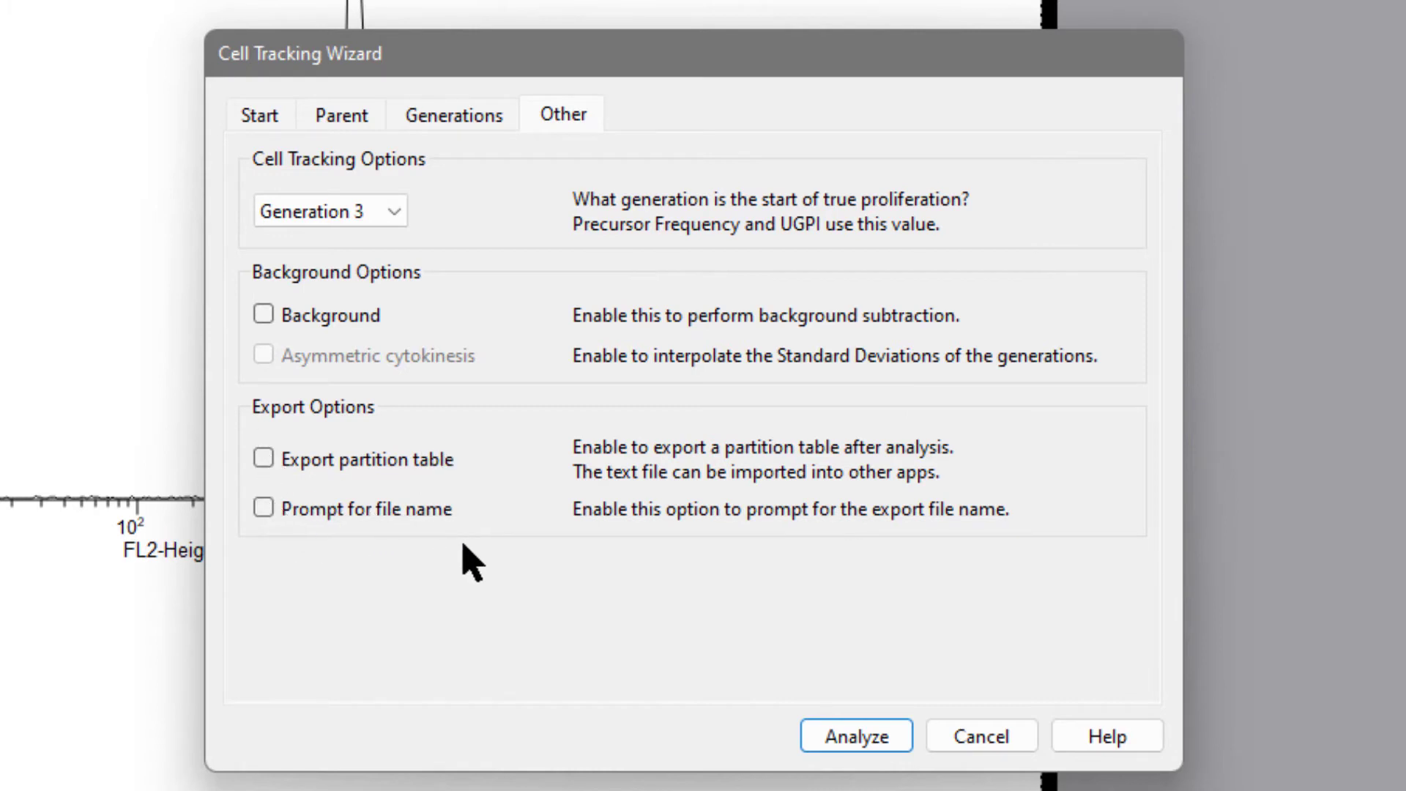
pyautogui.click(857, 737)
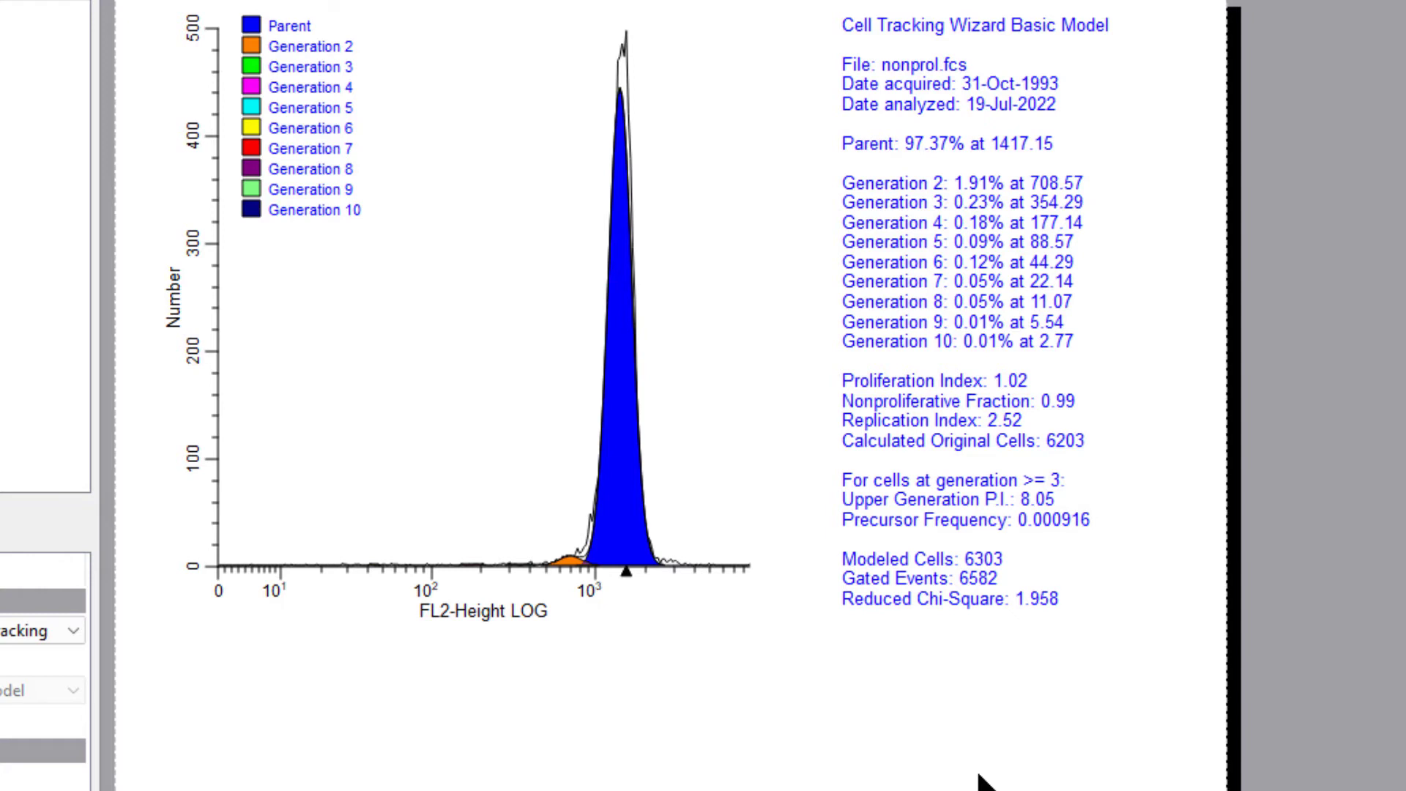
# Enlarge the histogram on the report page and deselect it.
pyautogui.click(650, 613)
pyautogui.moveTo(649, 614); pyautogui.dragTo(651, 610)
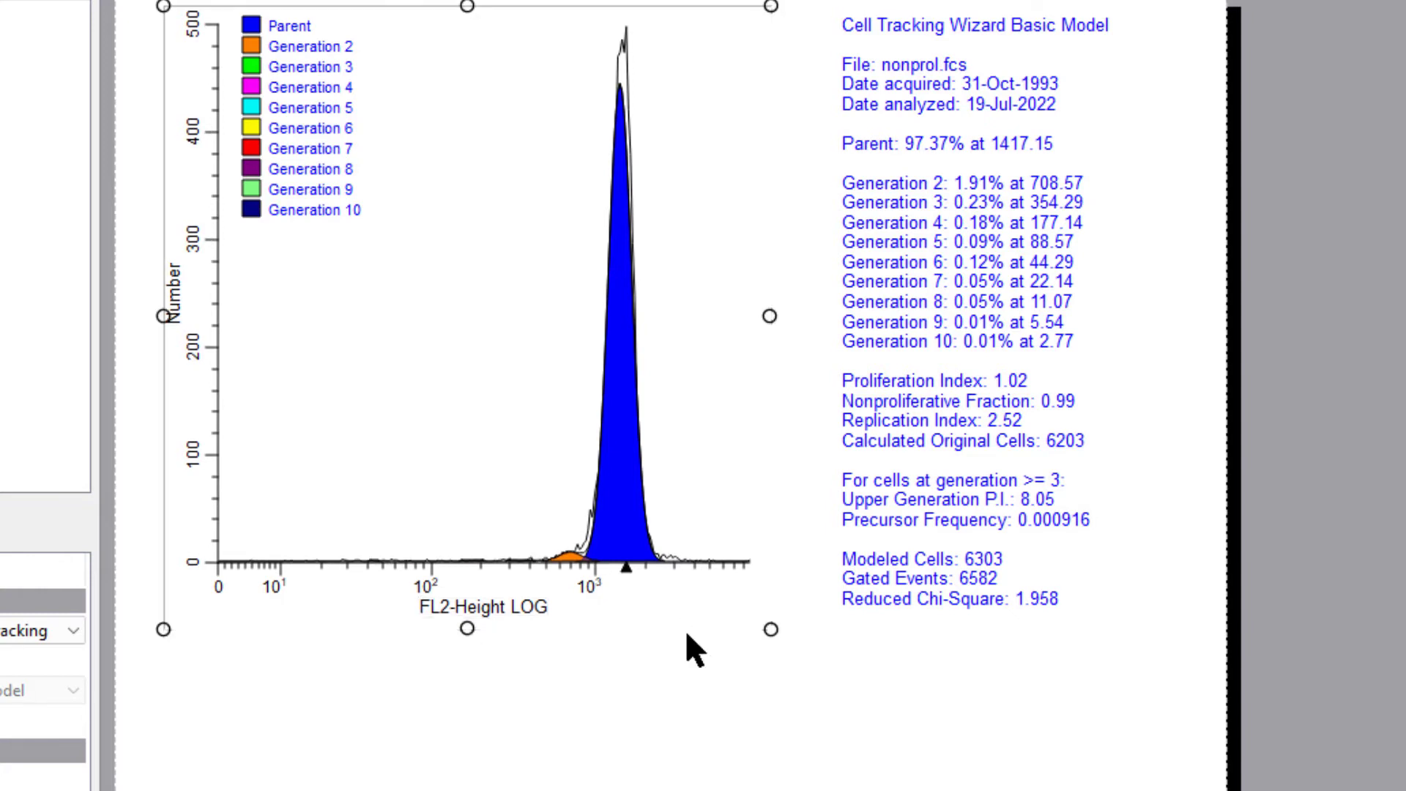
pyautogui.moveTo(771, 630); pyautogui.dragTo(887, 747)
pyautogui.click(757, 788)
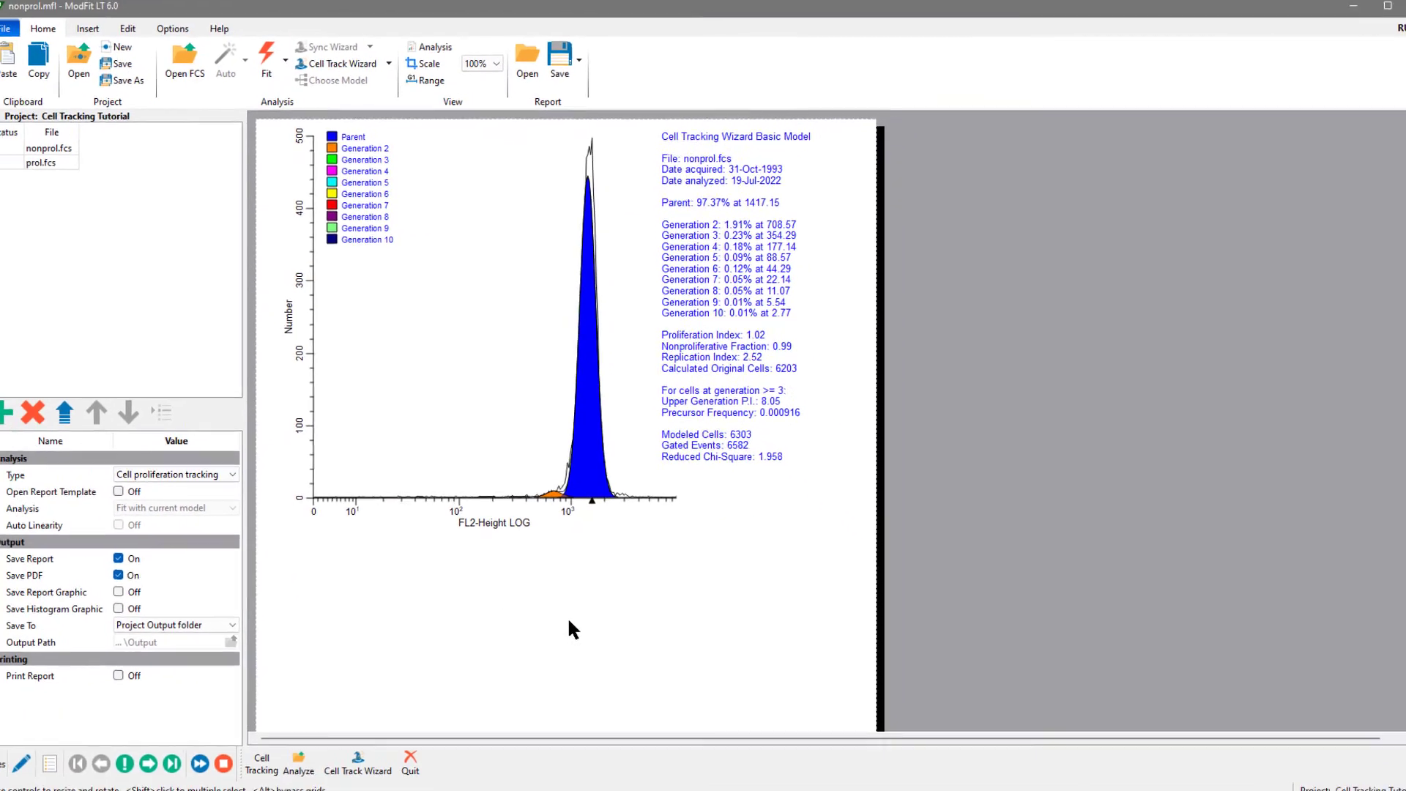
# Save the project together with the updated report template.
pyautogui.click(122, 76)
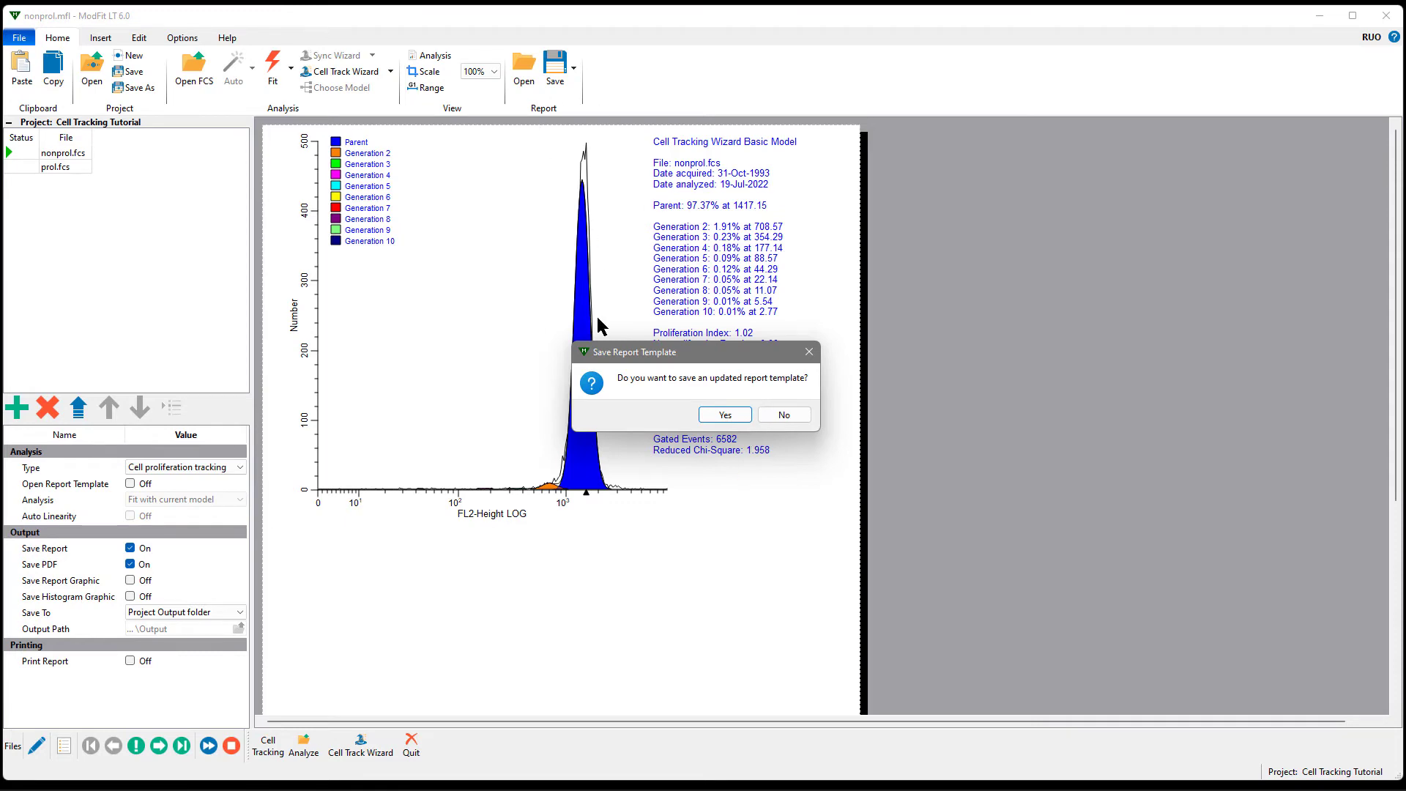
pyautogui.click(725, 415)
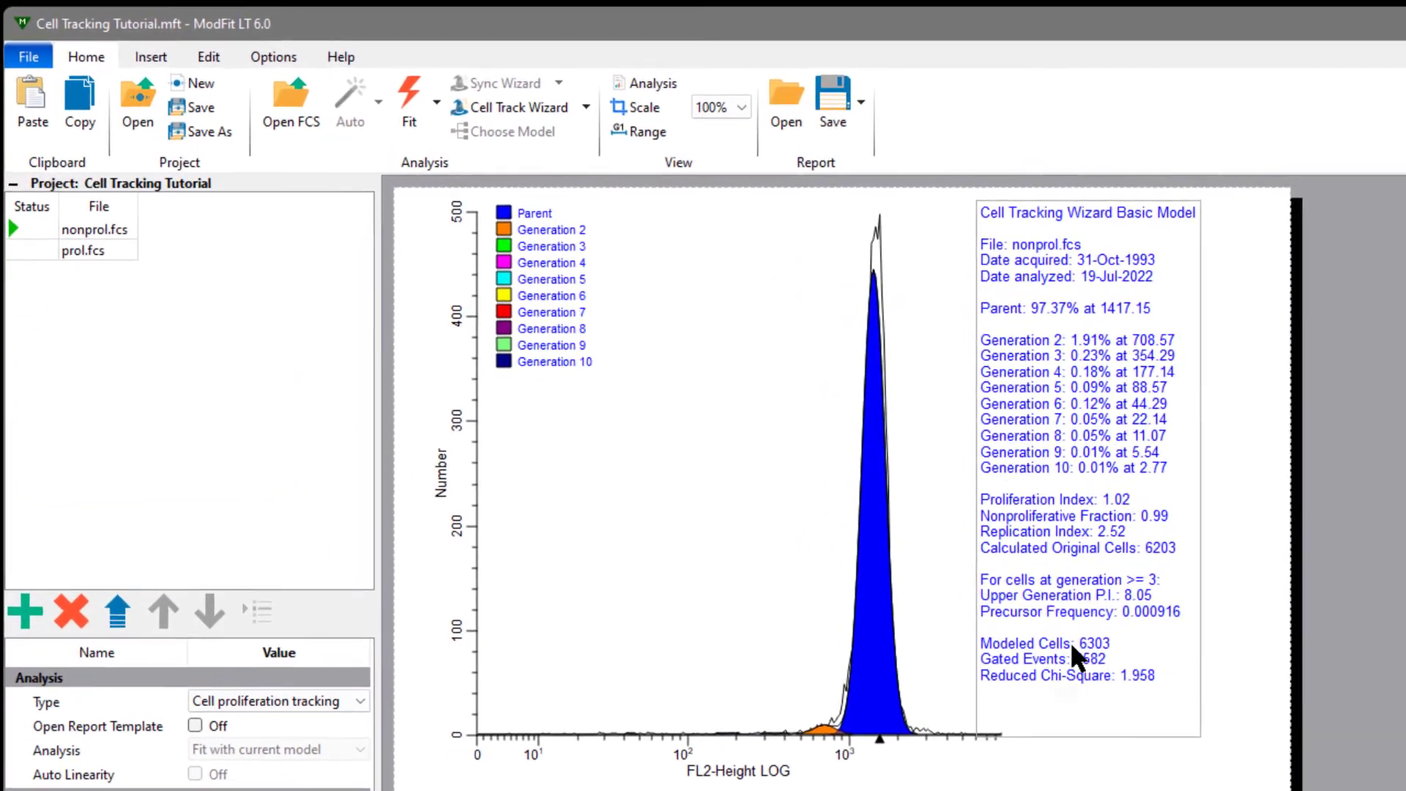
# Add the current analysis results as fields to the Cell Tracking Tutorial database using the Database Wizard.
pyautogui.click(208, 57)
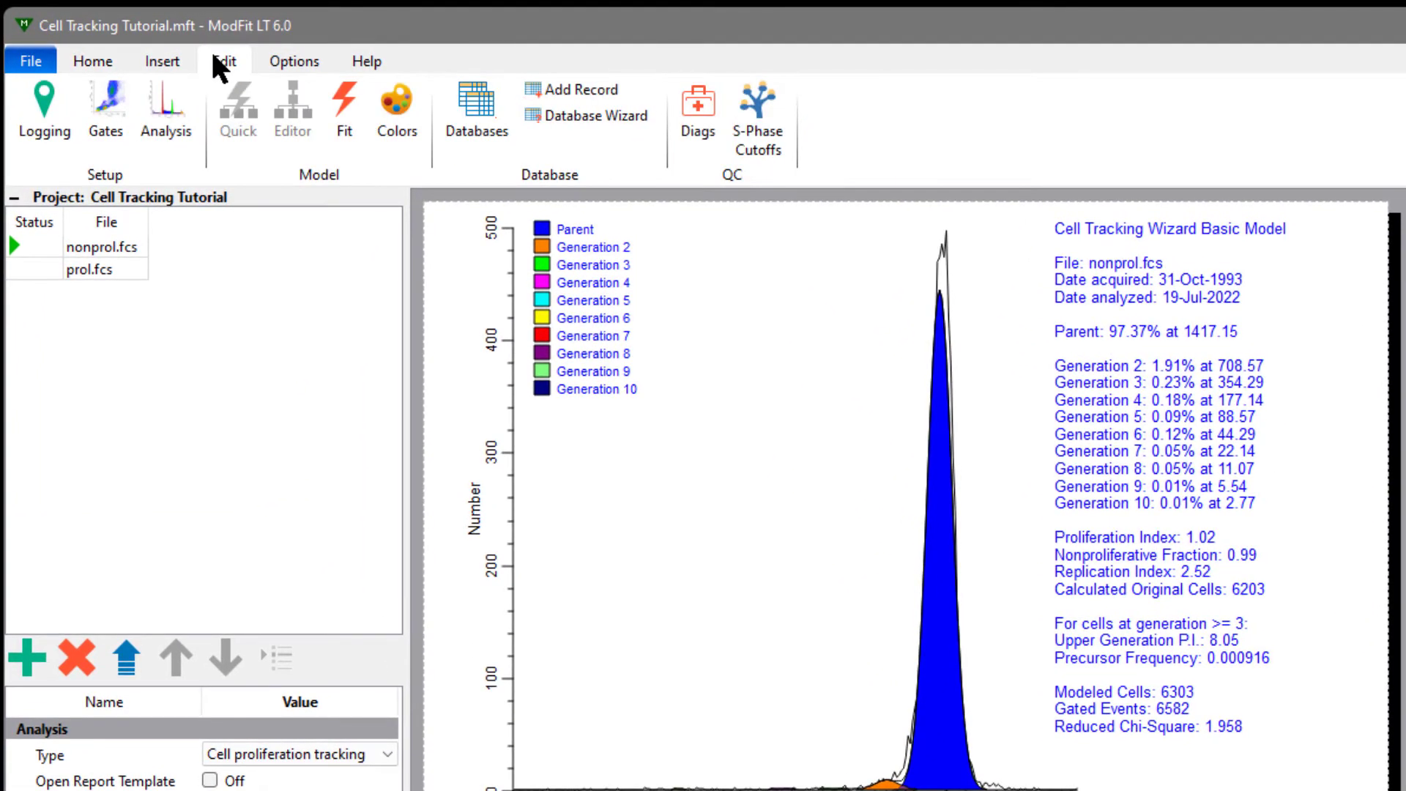
pyautogui.click(576, 112)
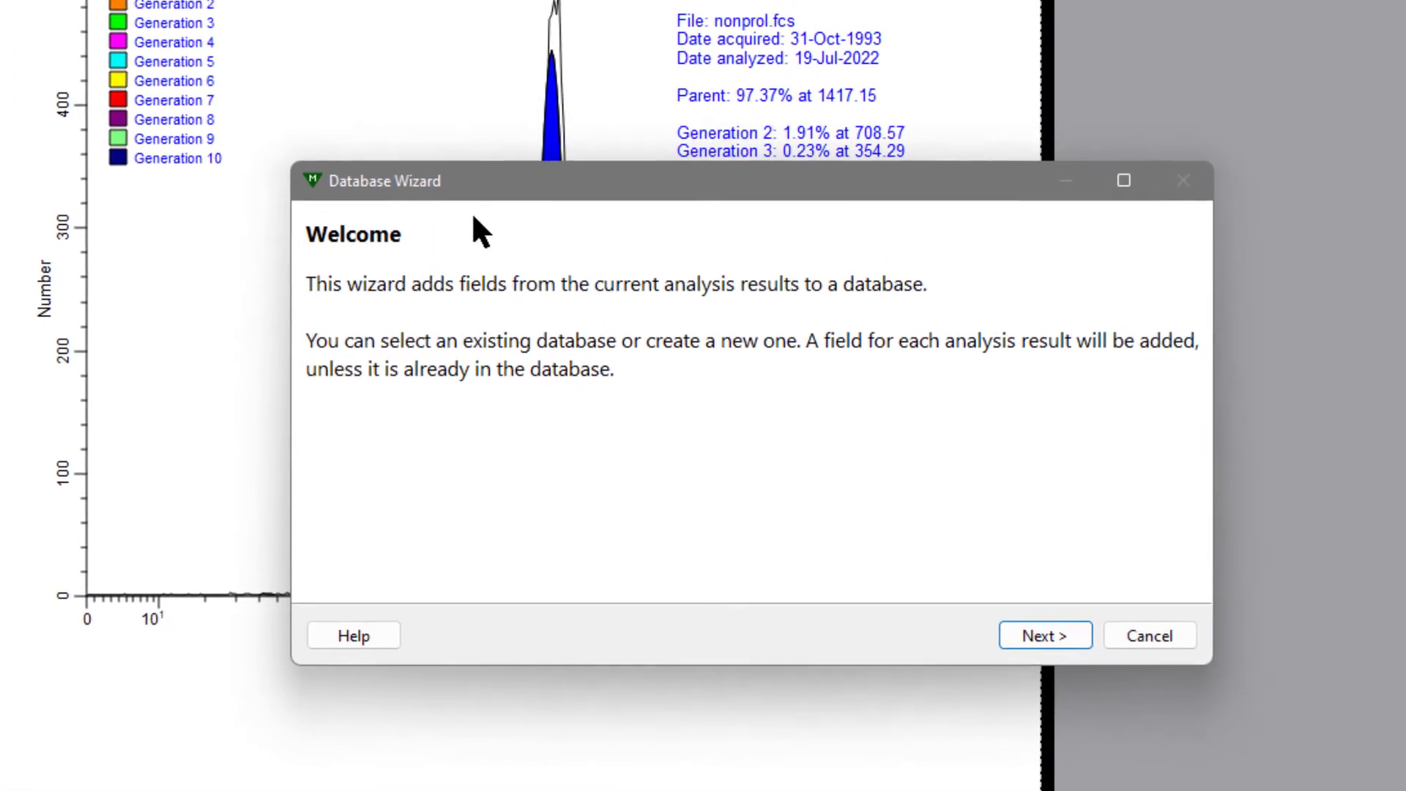
pyautogui.click(1024, 622)
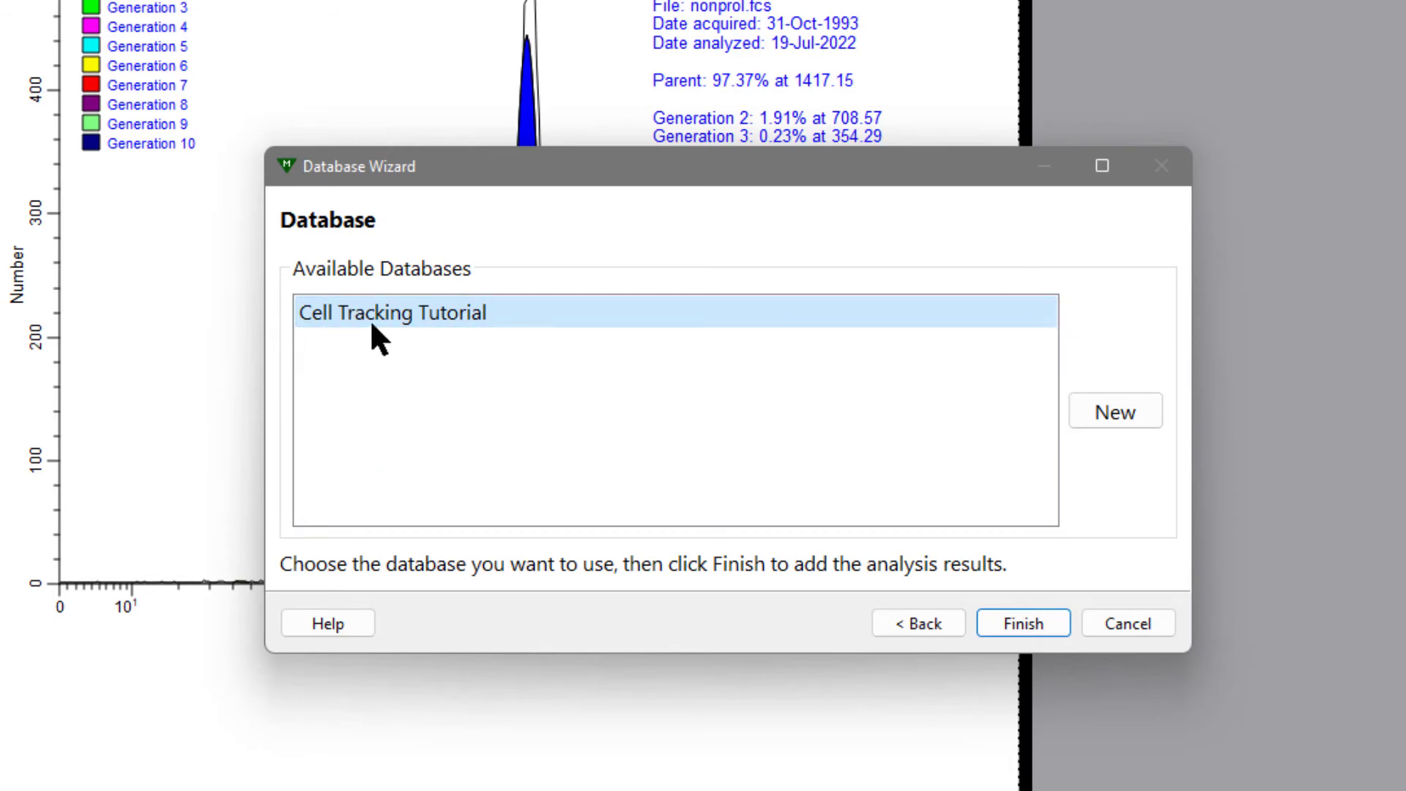
pyautogui.click(1025, 623)
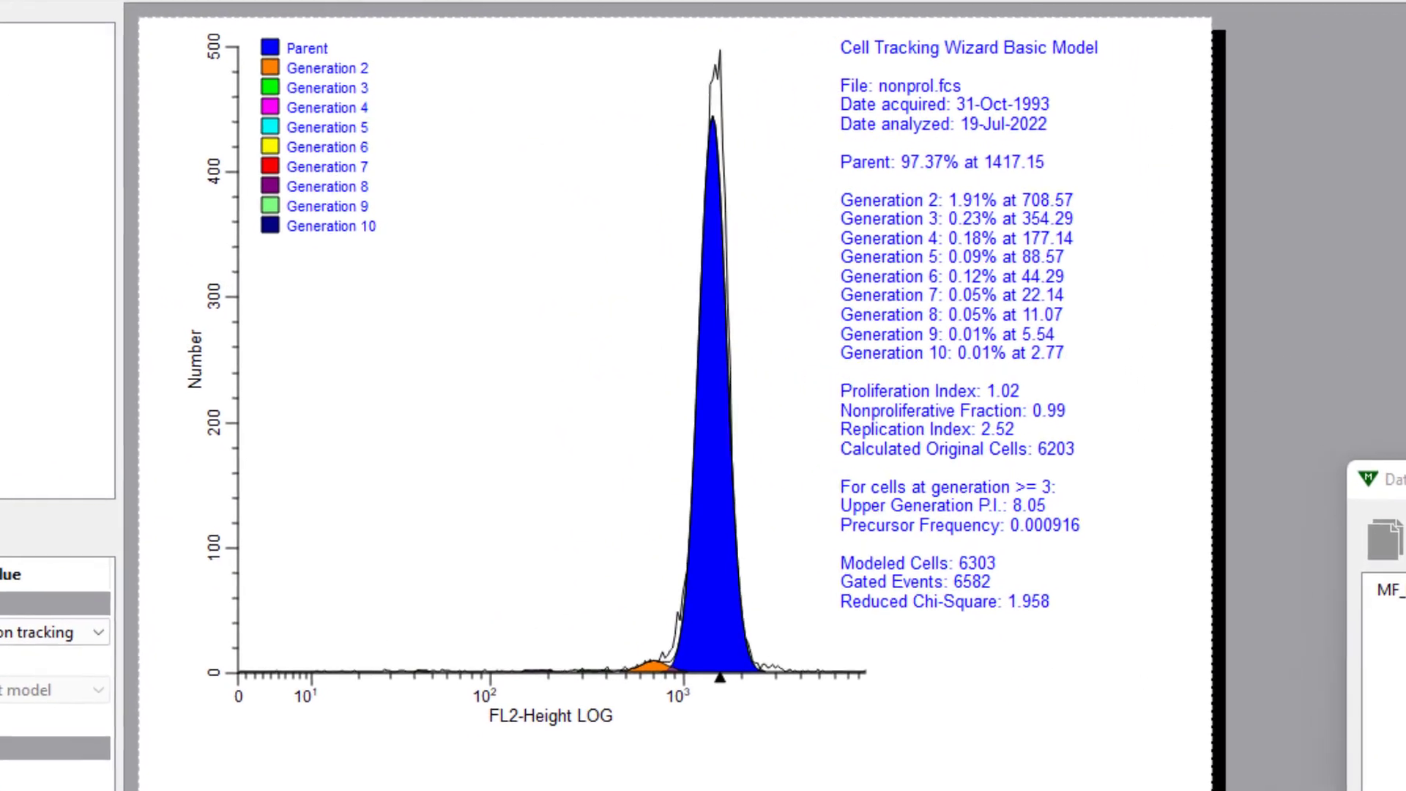
# Run the project analysis on nonprol.fcs and prol.fcs, adding their results to the database.
pyautogui.click(0, 457)
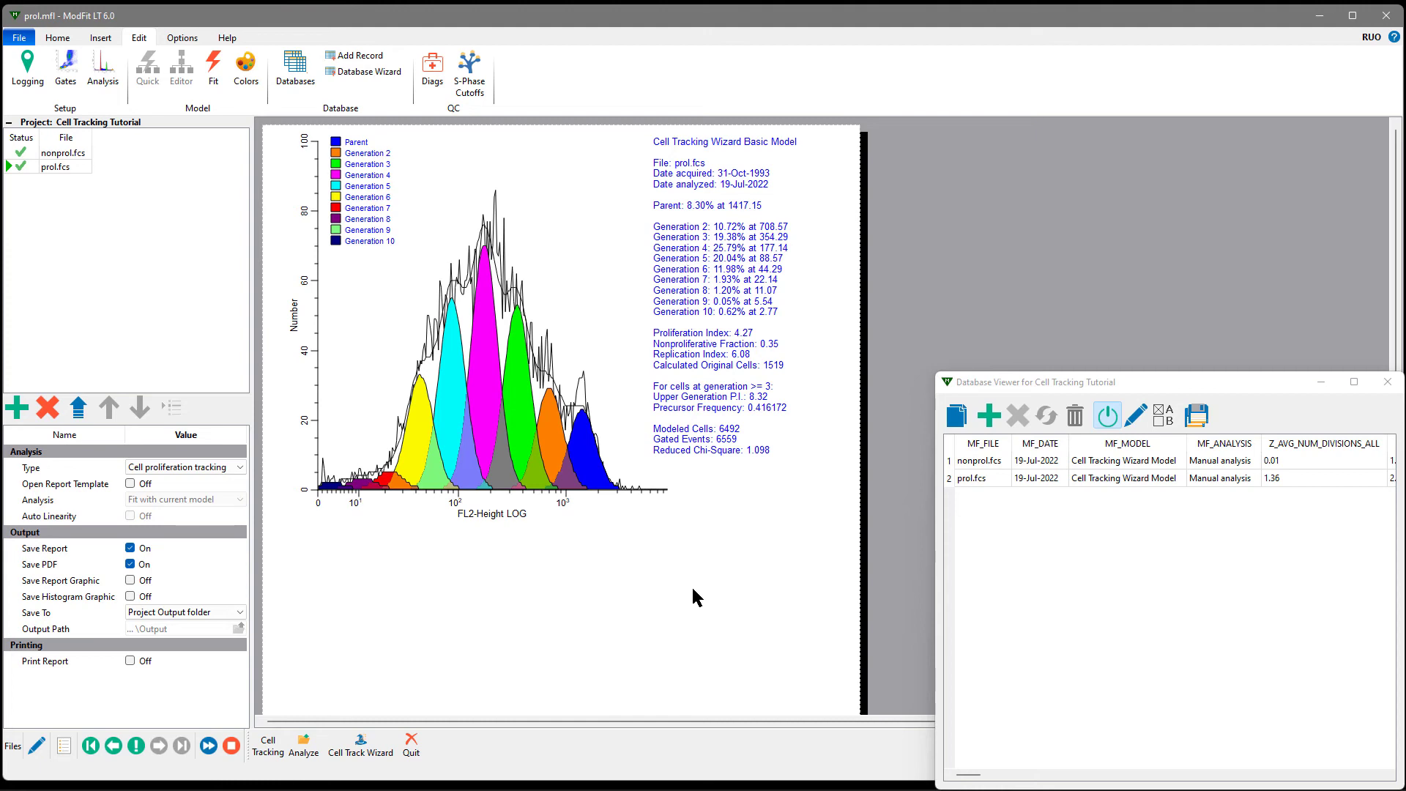
# View the saved PDF for nonprol.fcs, put it away, and open the file's saved report.
pyautogui.doubleClick(62, 154)
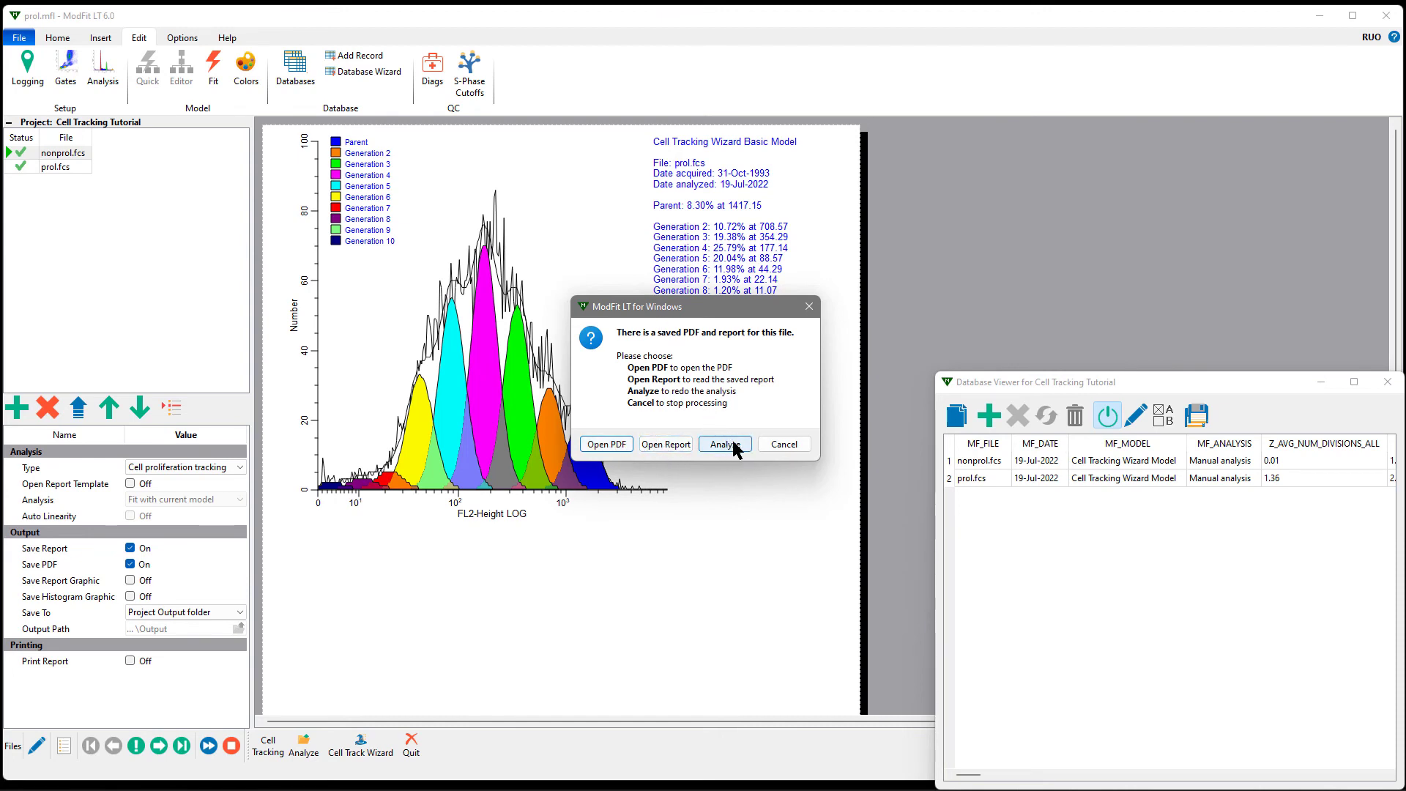
pyautogui.click(599, 443)
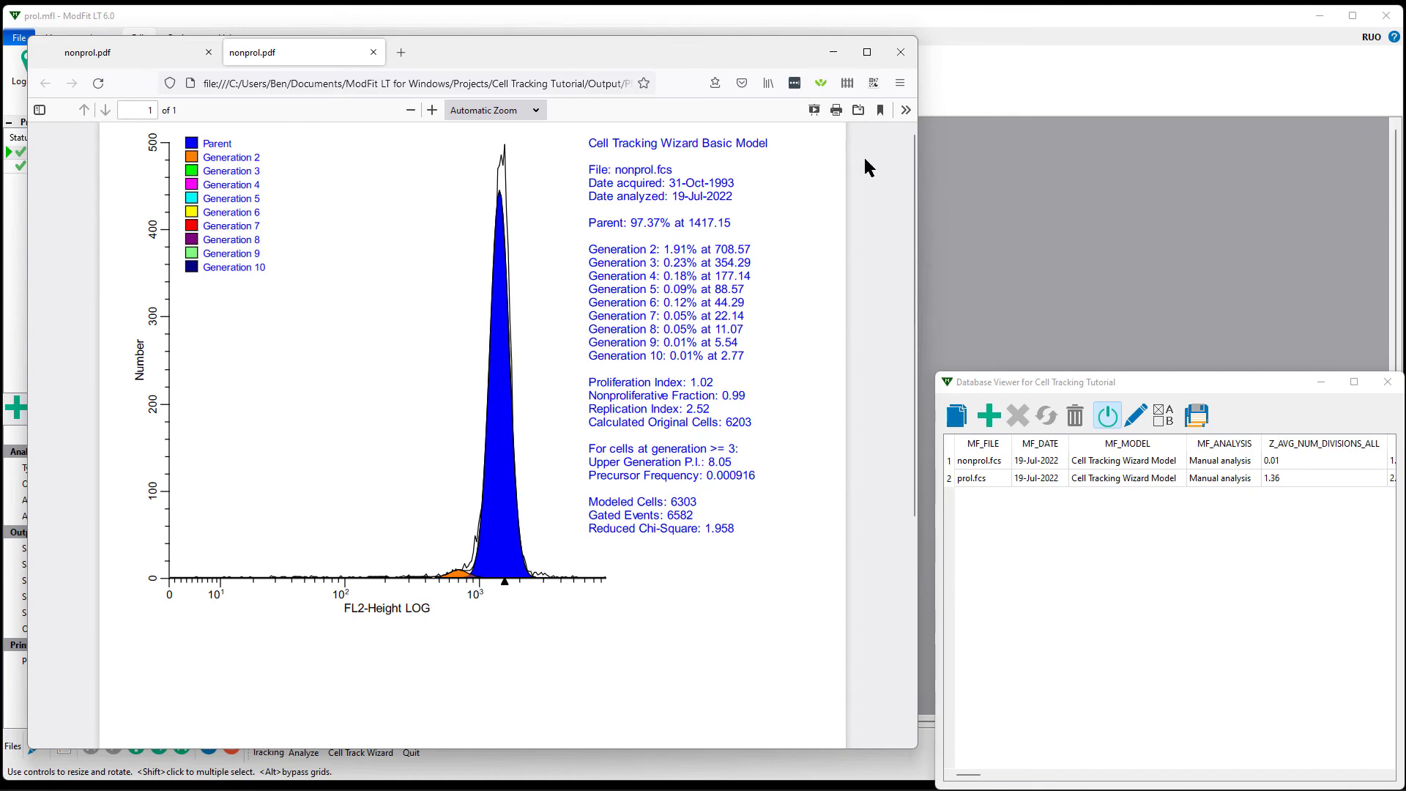
pyautogui.click(834, 53)
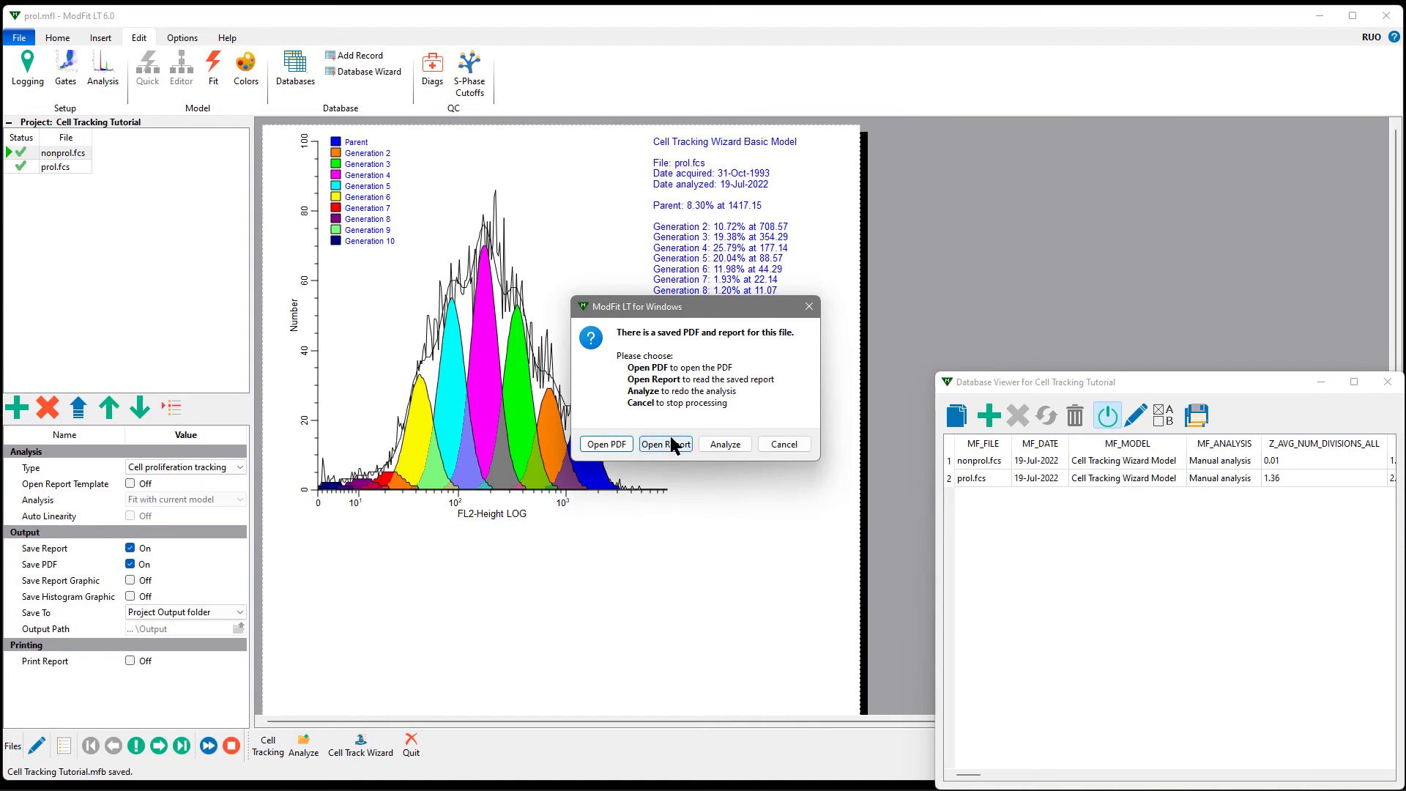
pyautogui.click(668, 441)
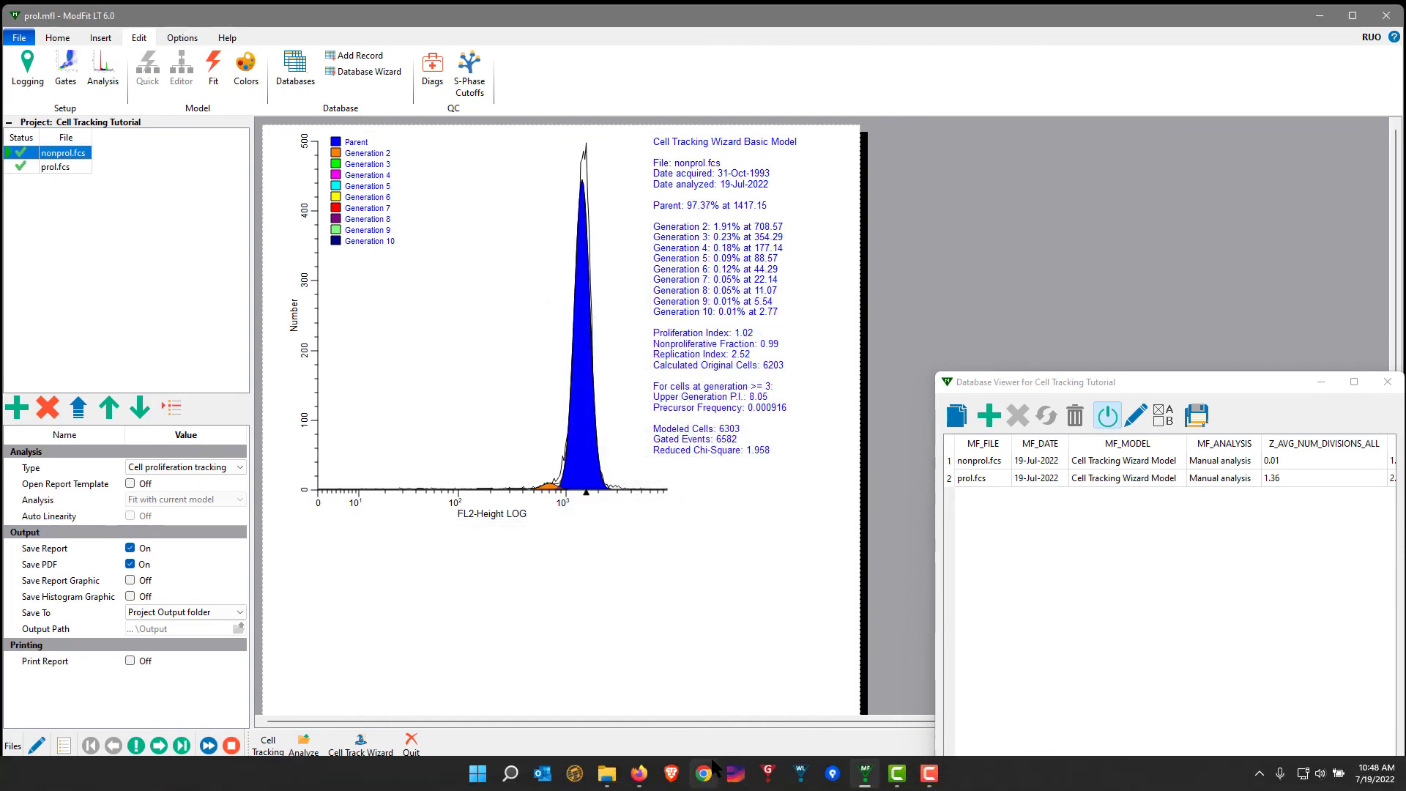
# Edit the current cell tracking model in the Cell Tracking Wizard to use the Floating model option and reanalyze nonprol.fcs.
pyautogui.click(359, 747)
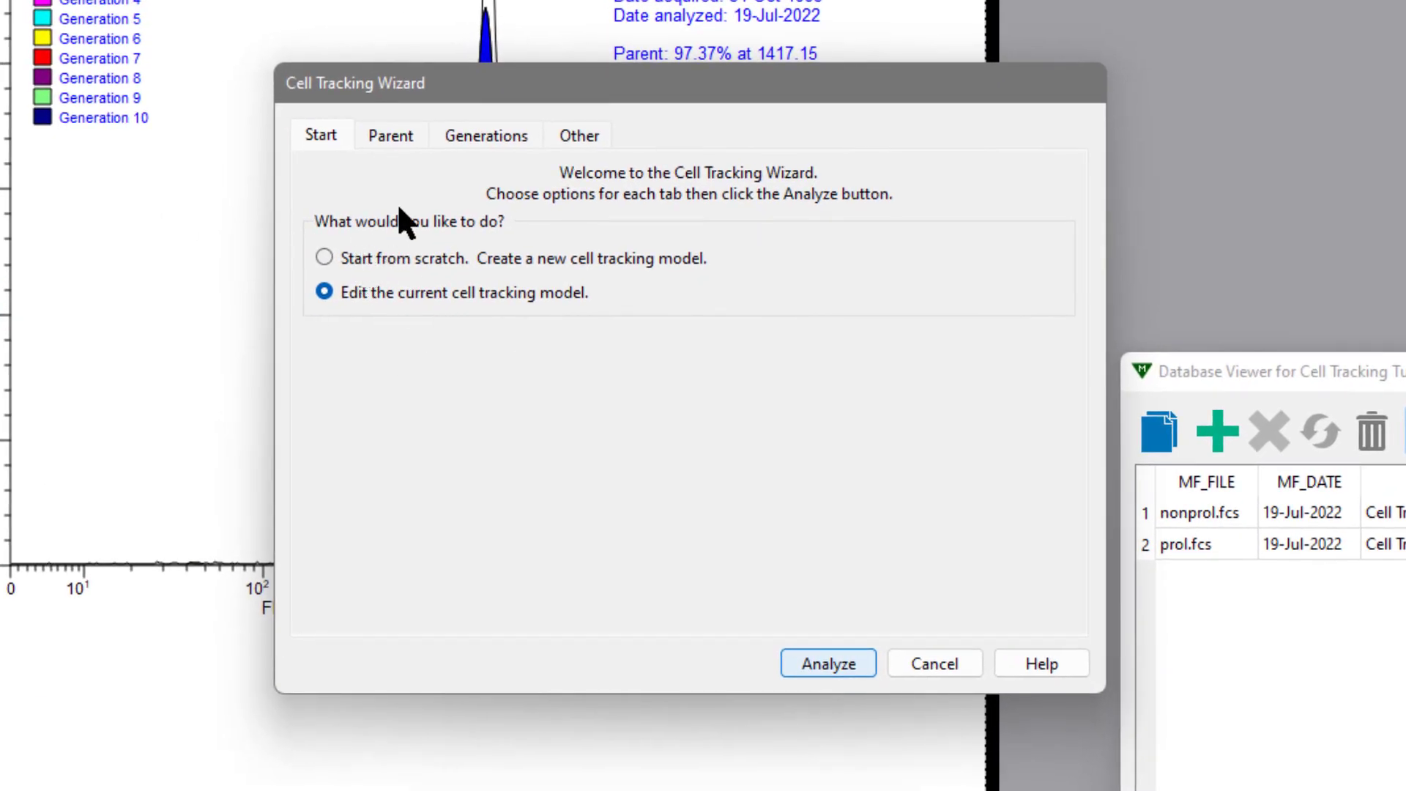
pyautogui.click(395, 146)
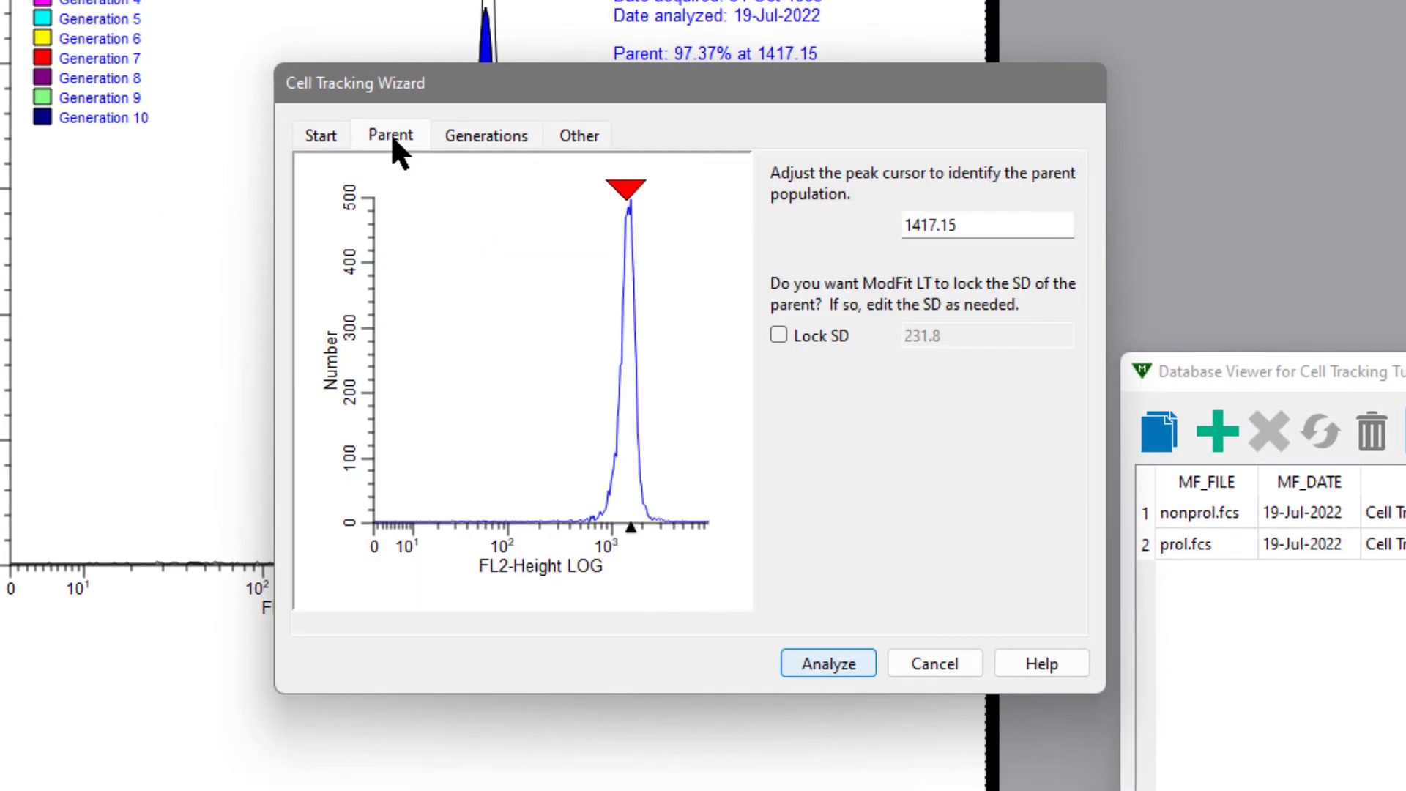
pyautogui.click(513, 150)
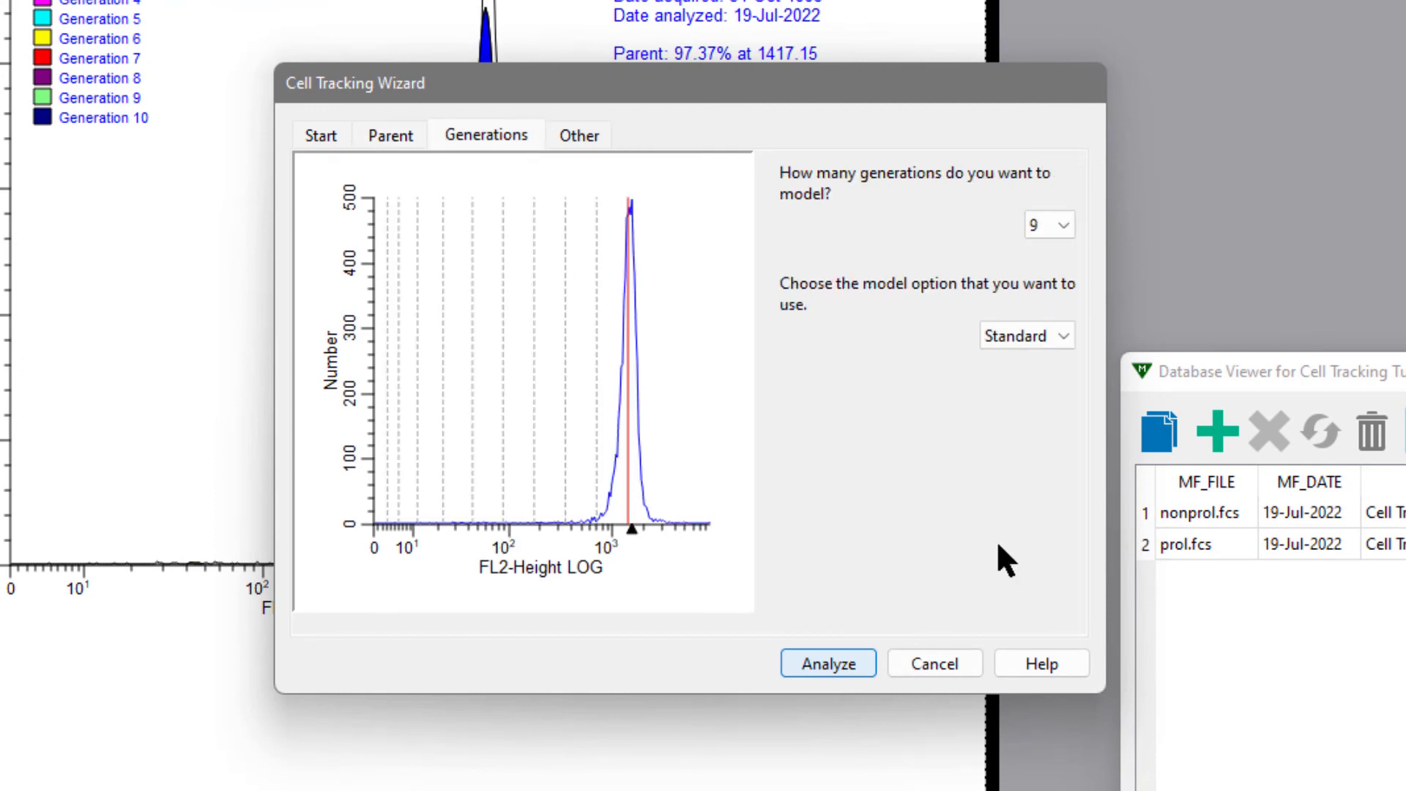
pyautogui.click(1025, 334)
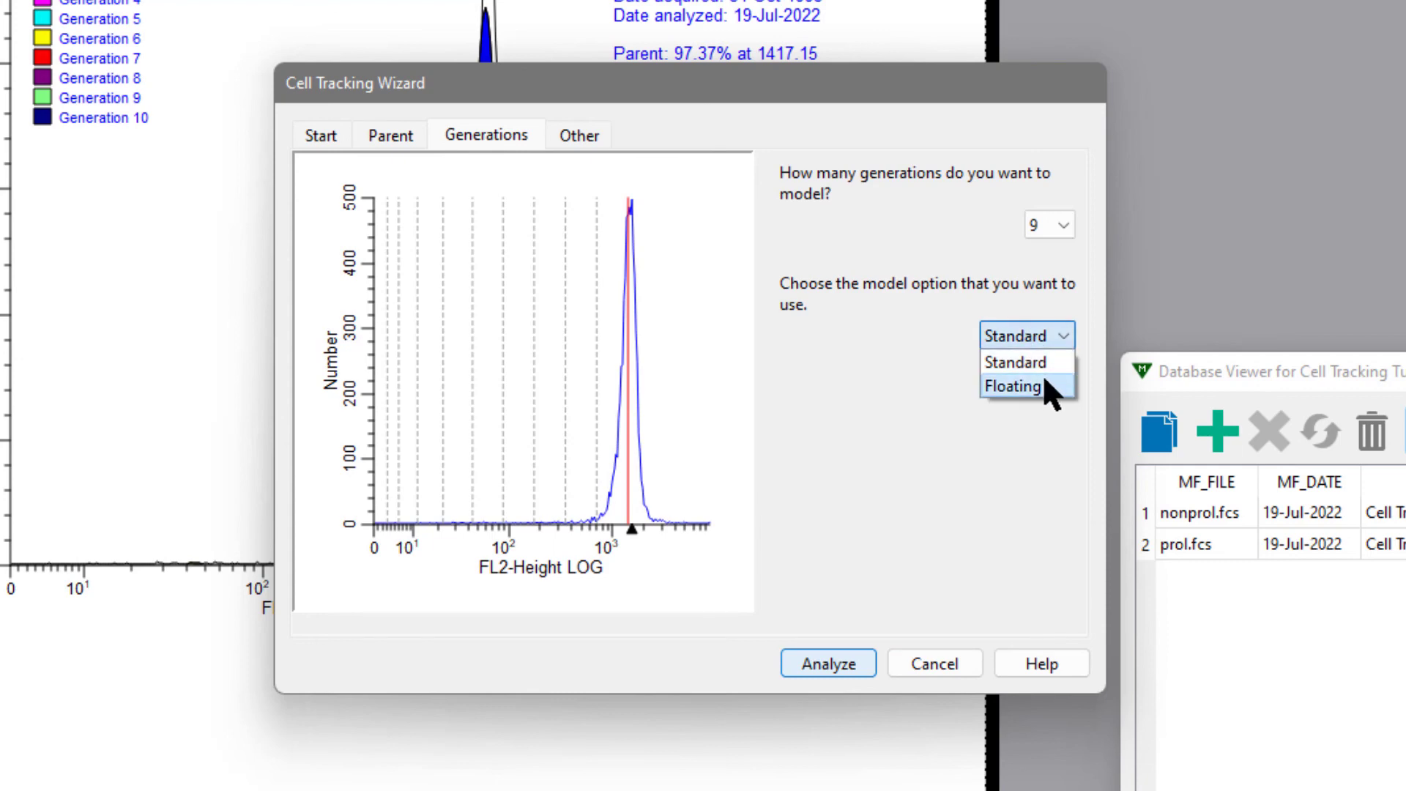
pyautogui.click(1037, 383)
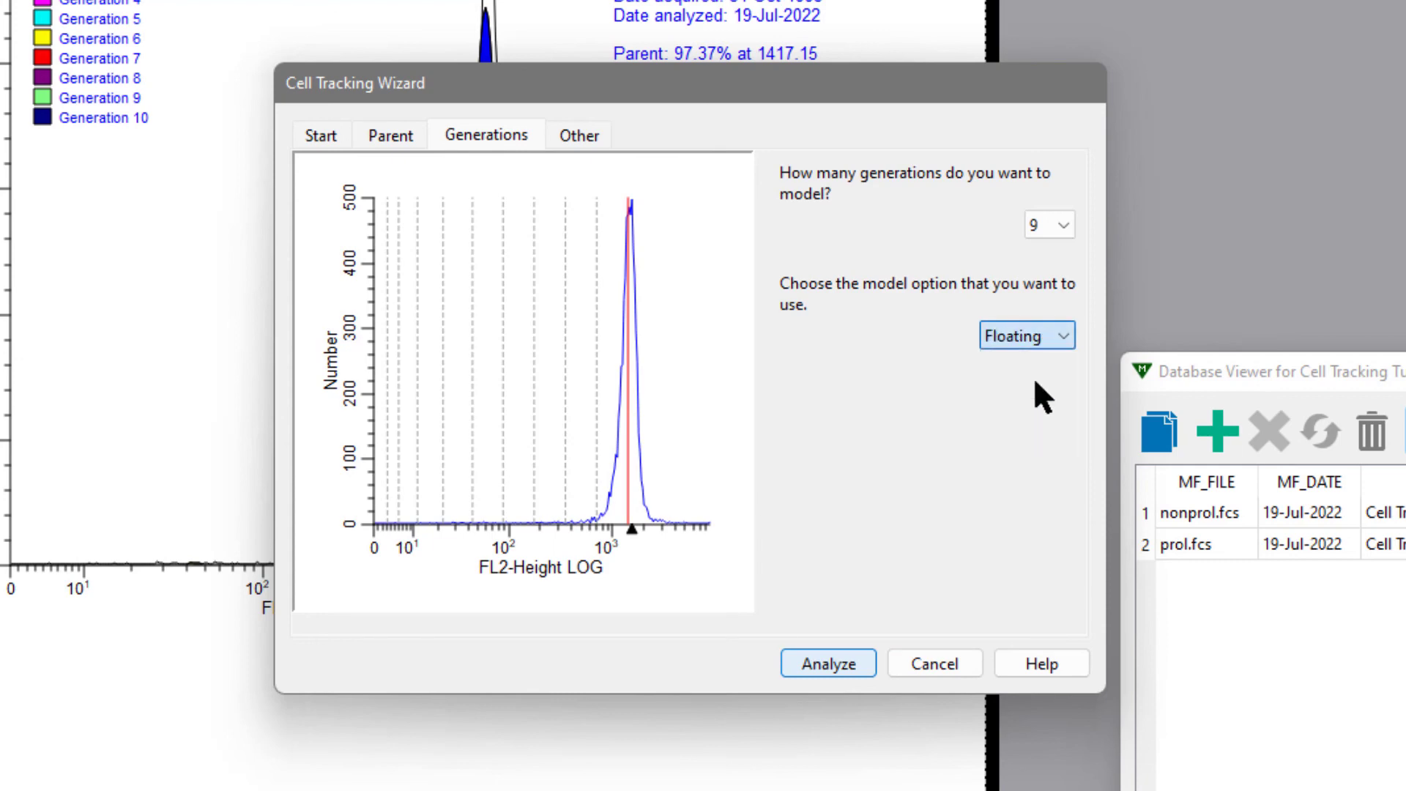
pyautogui.click(839, 659)
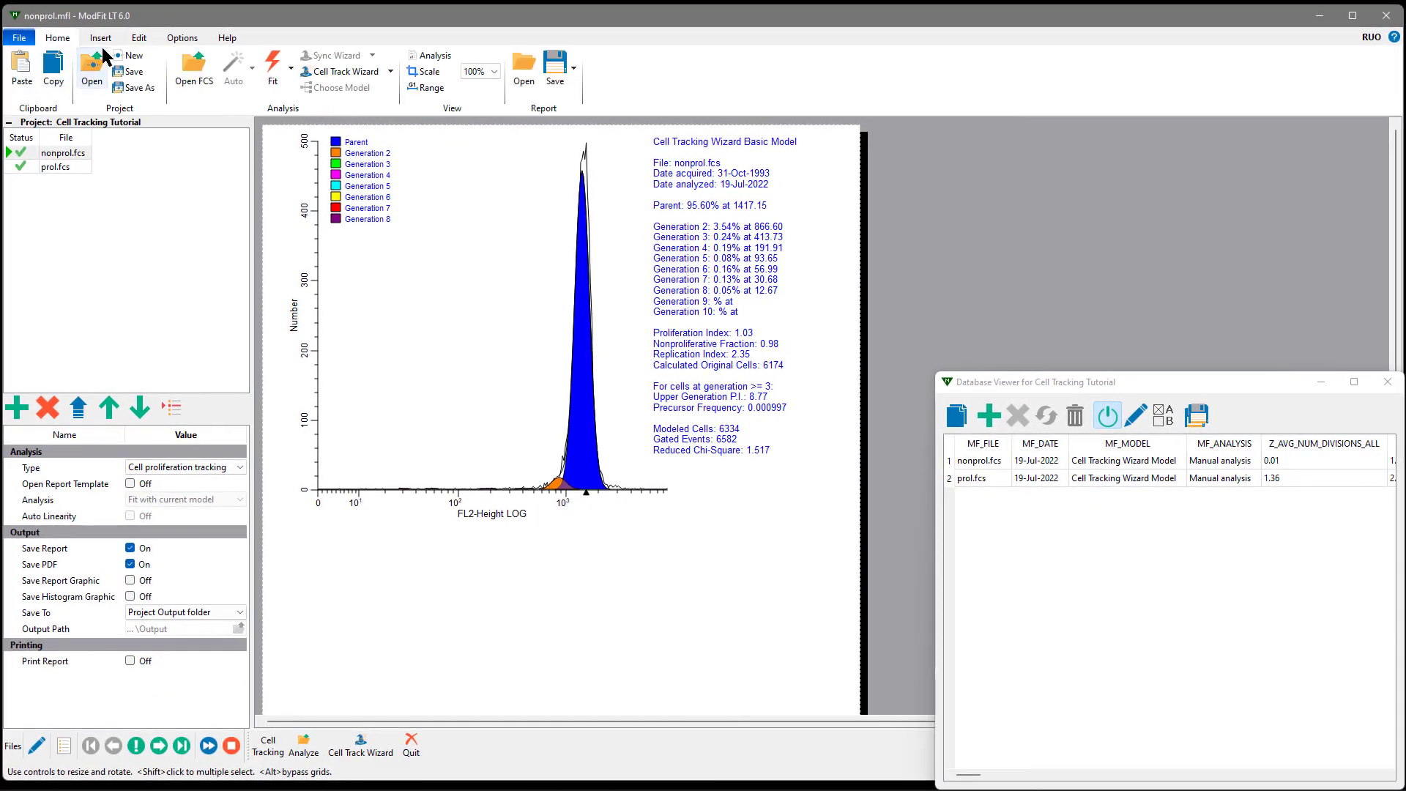
# Save the project with the updated report template and continue the analysis to prol.fcs, adding both files' results to the database.
pyautogui.click(130, 72)
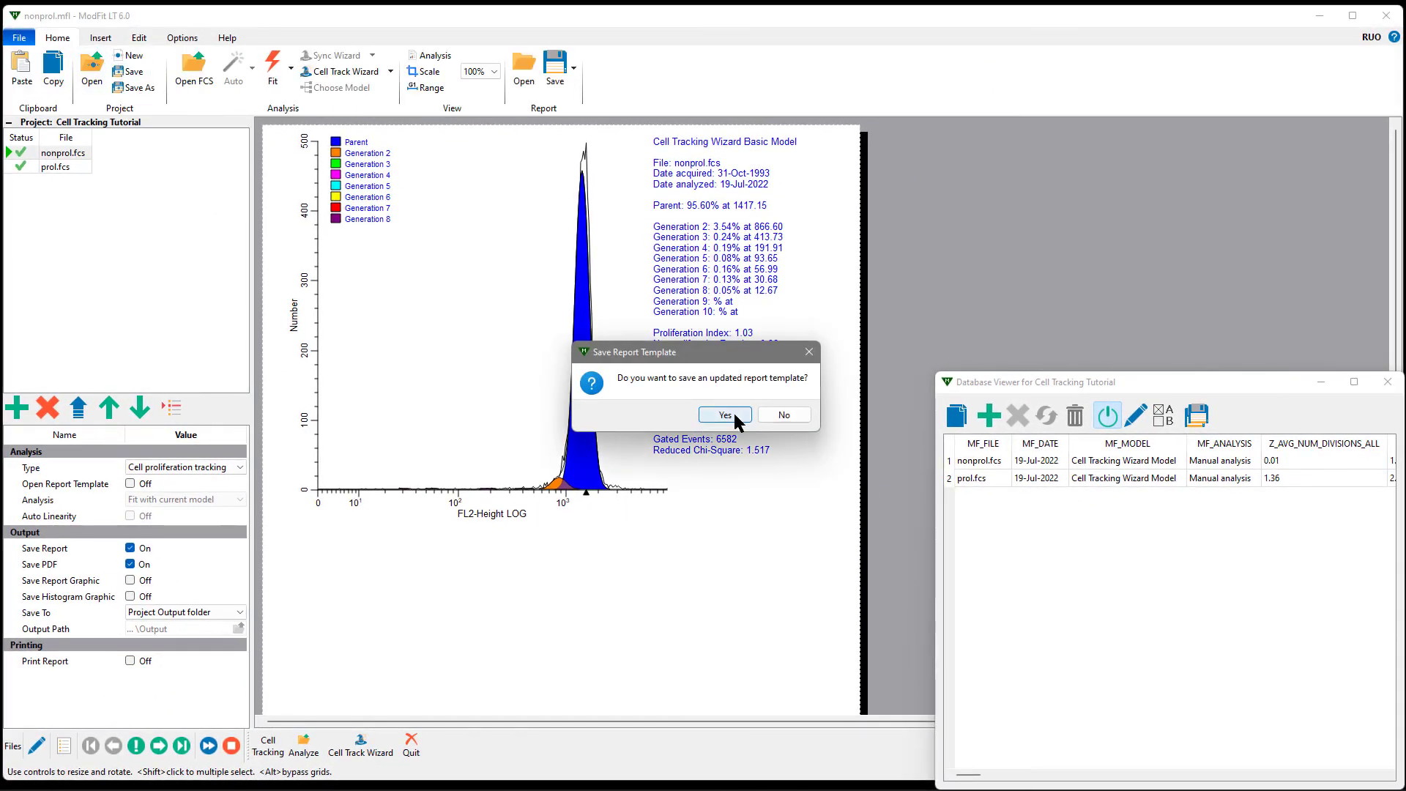
pyautogui.click(725, 416)
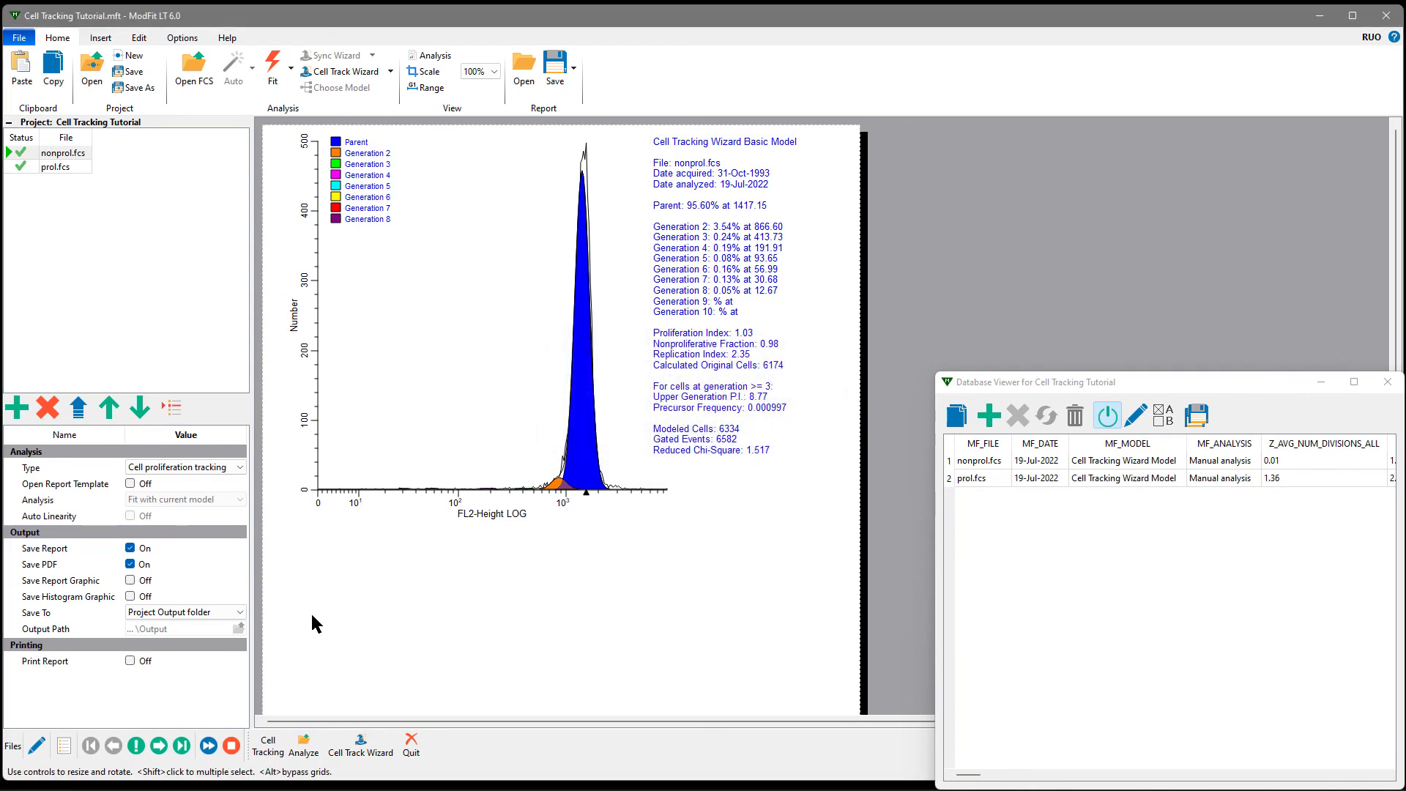
pyautogui.click(159, 747)
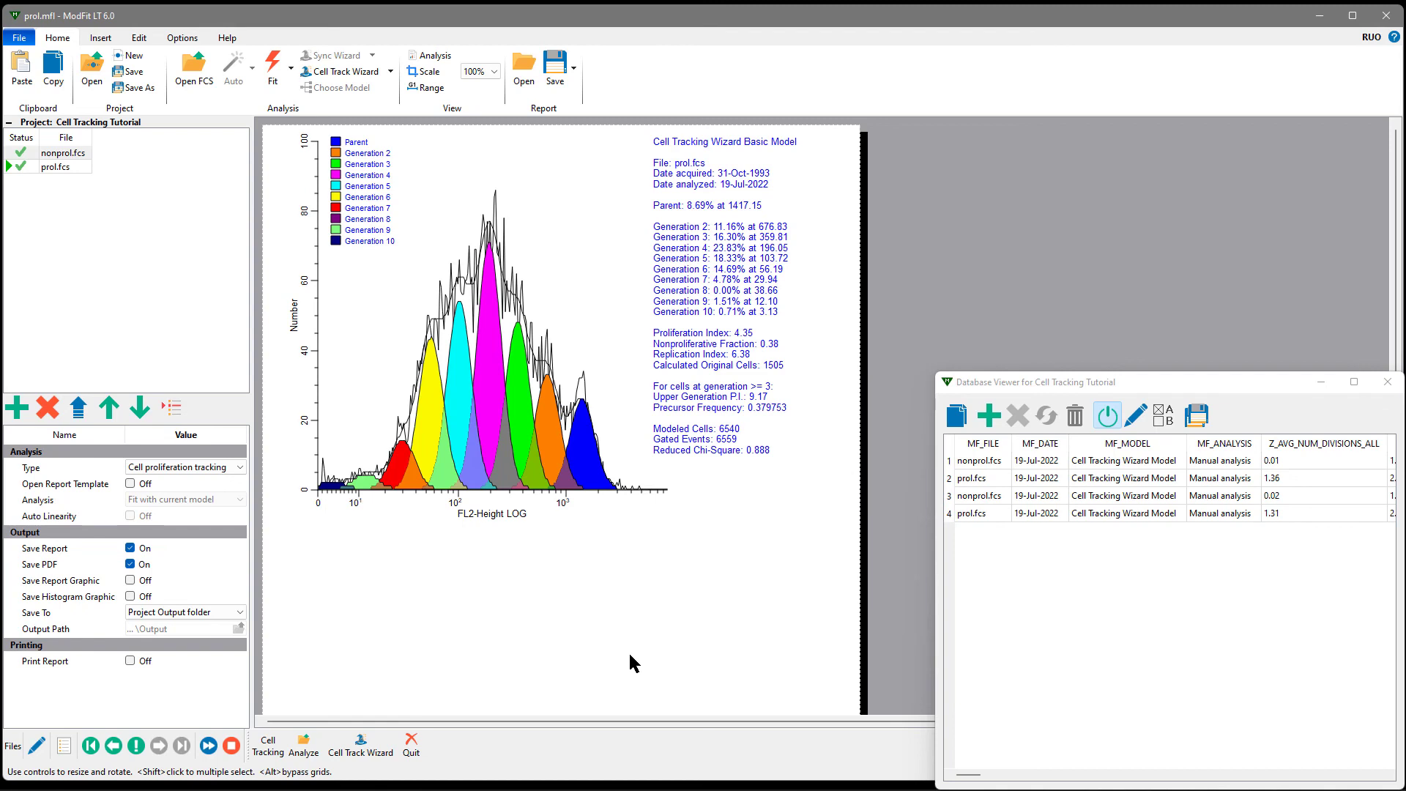